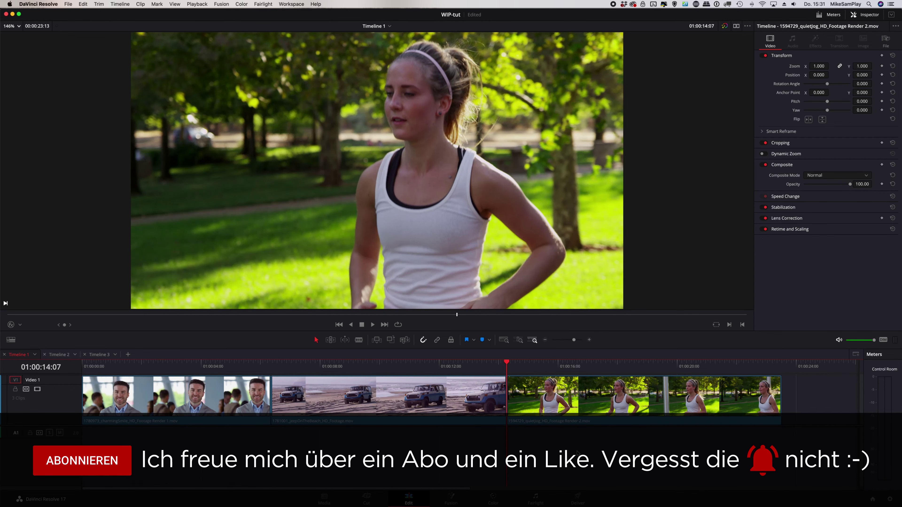
Step: Scrub through the smiling man, beach jeep and jogger clips, then select the quietJog clip on V1
mouse_move(568, 364)
left_mouse_down()
mouse_move(762, 378)
mouse_move(659, 389)
left_mouse_up()
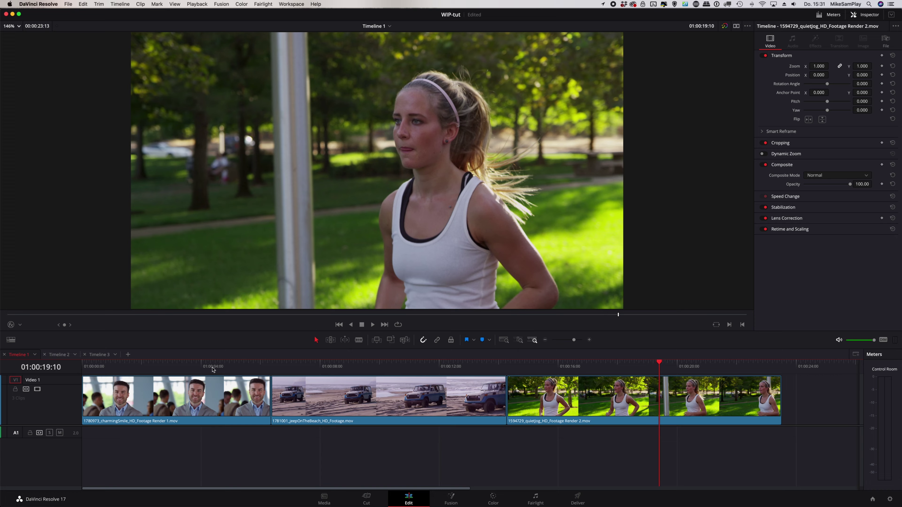
left_click_drag(213, 367, 162, 367)
left_click_drag(340, 367, 455, 372)
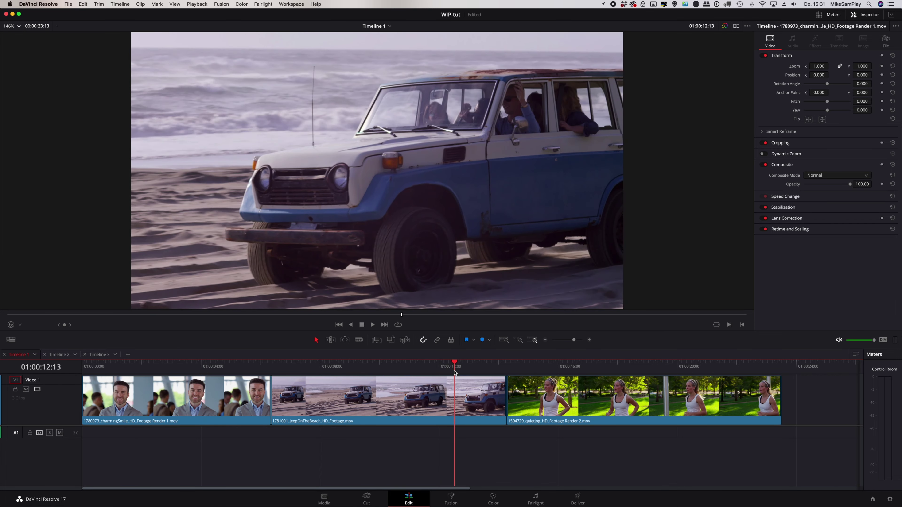
left_click_drag(575, 368, 526, 368)
left_click(616, 407)
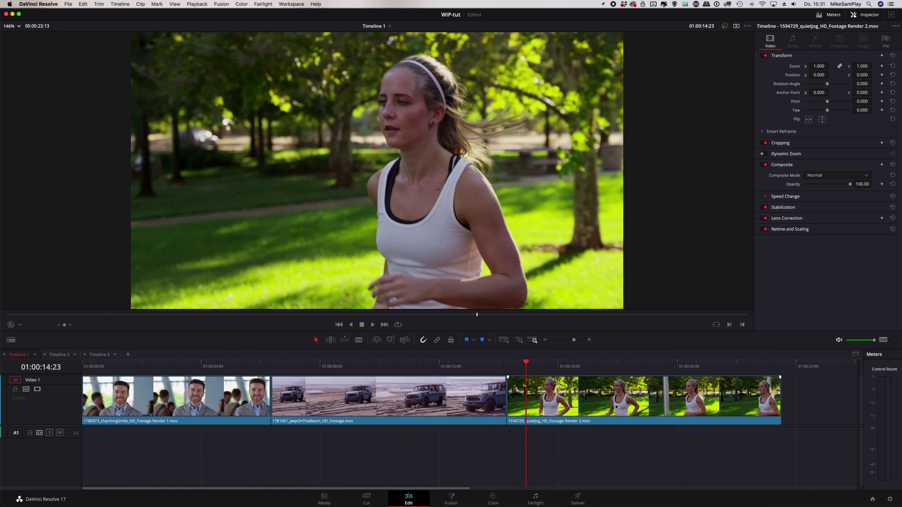
left_click(606, 406)
Step: Open the quietJog clip in Fusion and add a Planar Tracker node between MediaIn1 and MediaOut1
left_click(449, 500)
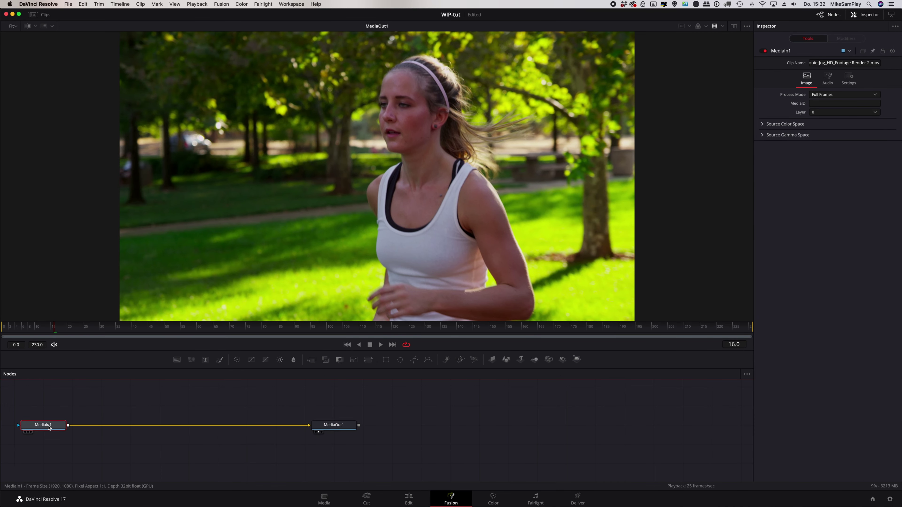
mouse_move(49, 428)
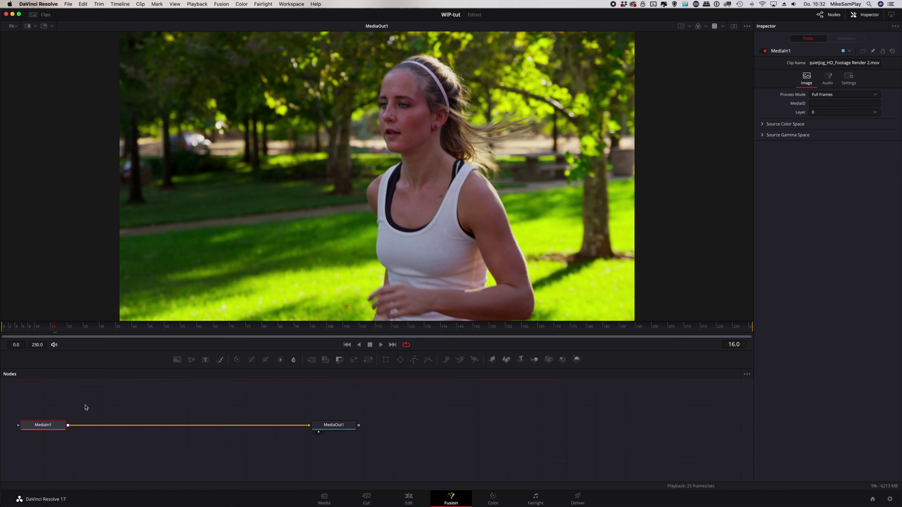
key("shift+space")
type("planar")
key("BackSpace")
key("BackSpace")
key("BackSpace")
type("n")
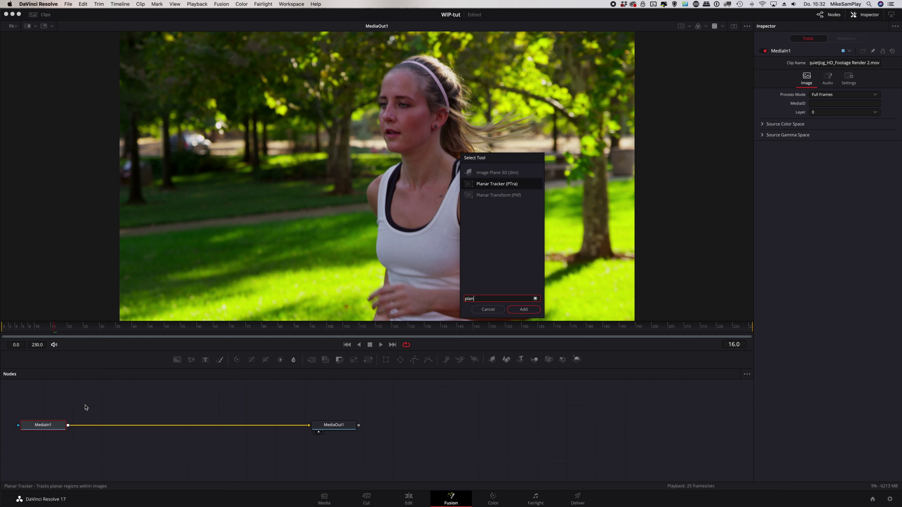
type("e")
key("BackSpace")
type("a")
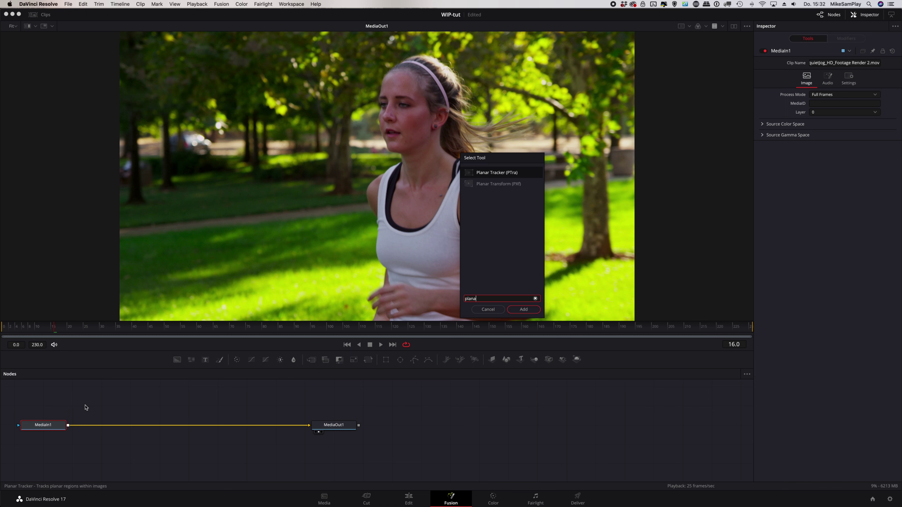
left_click(490, 174)
left_click(526, 311)
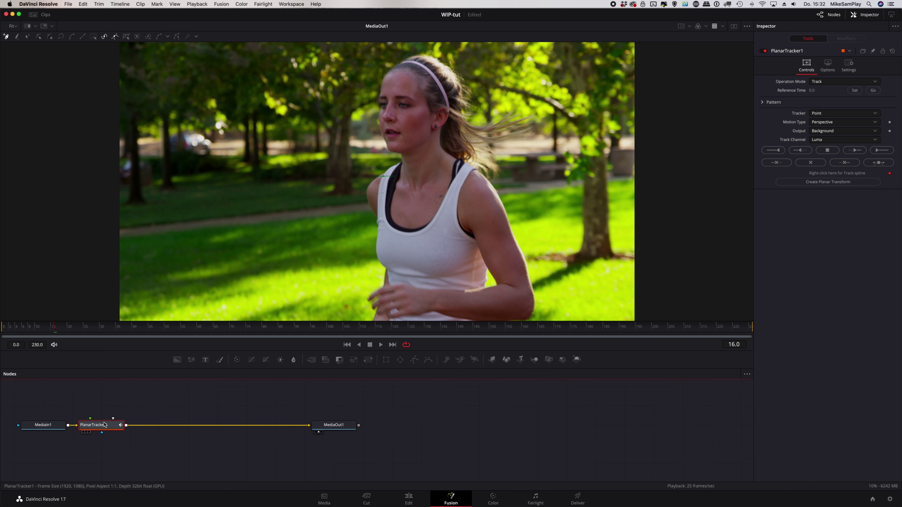
Step: Go to frame 0 and set the tracker to Hybrid Point/Area with Translation motion type
mouse_move(105, 425)
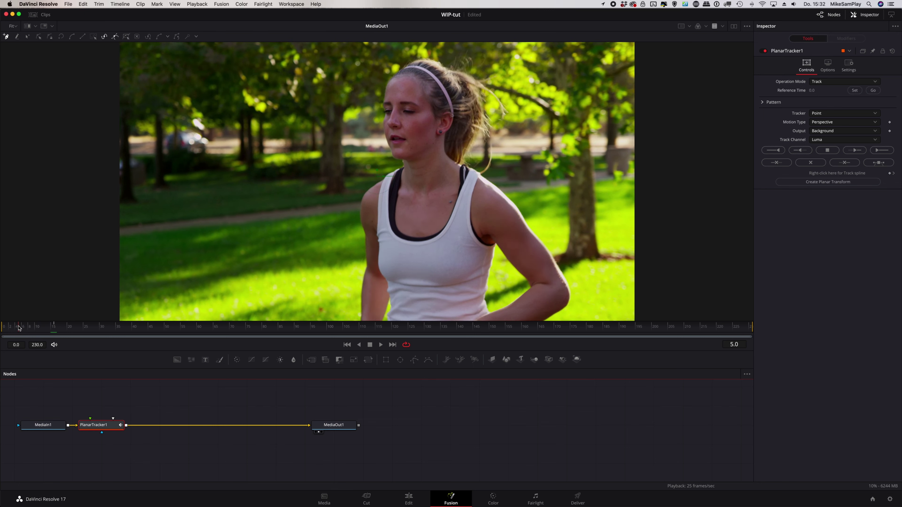
left_click_drag(53, 330, 3, 330)
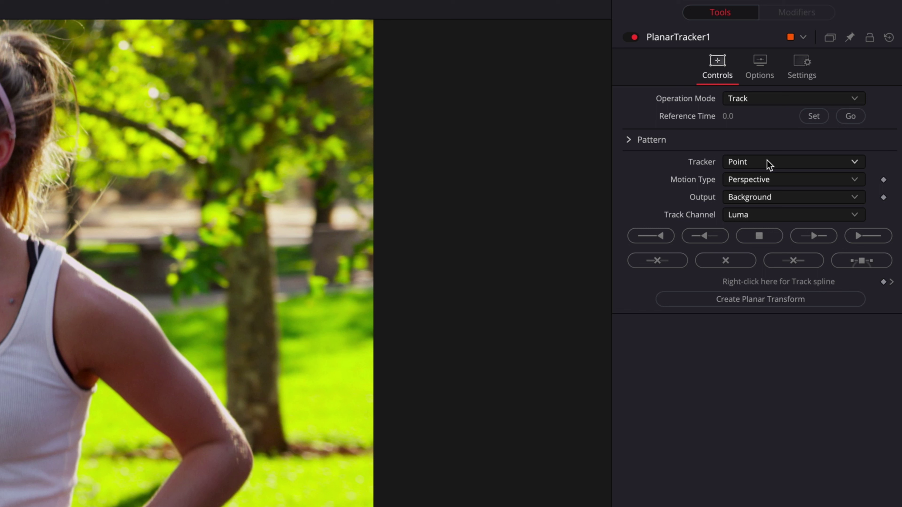
left_click(777, 166)
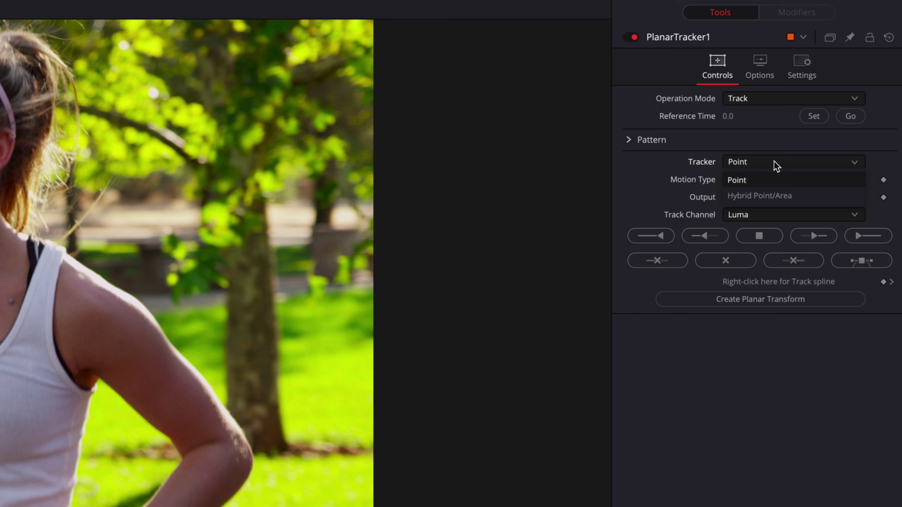
left_click(774, 201)
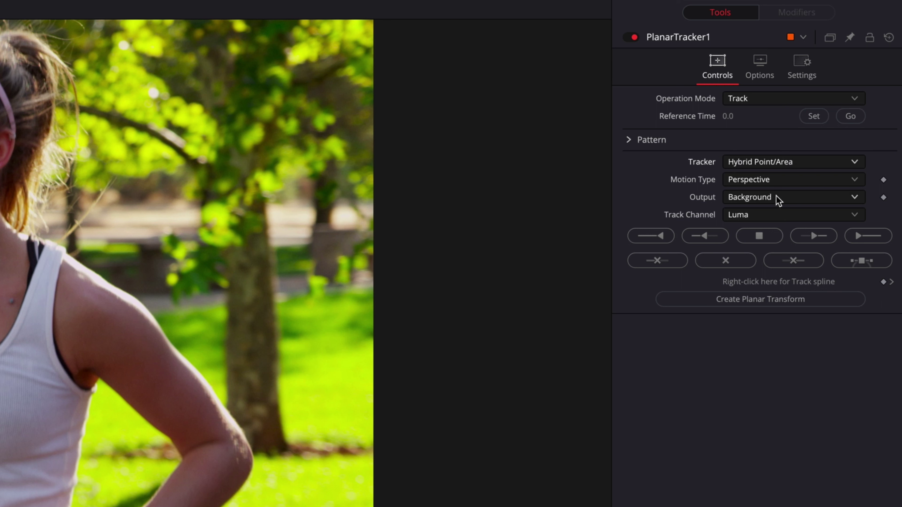
left_click(785, 185)
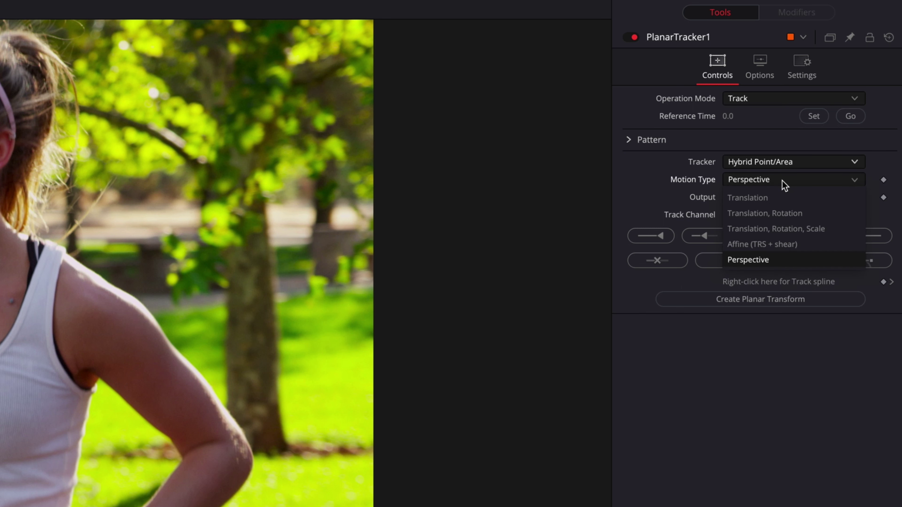
left_click(775, 198)
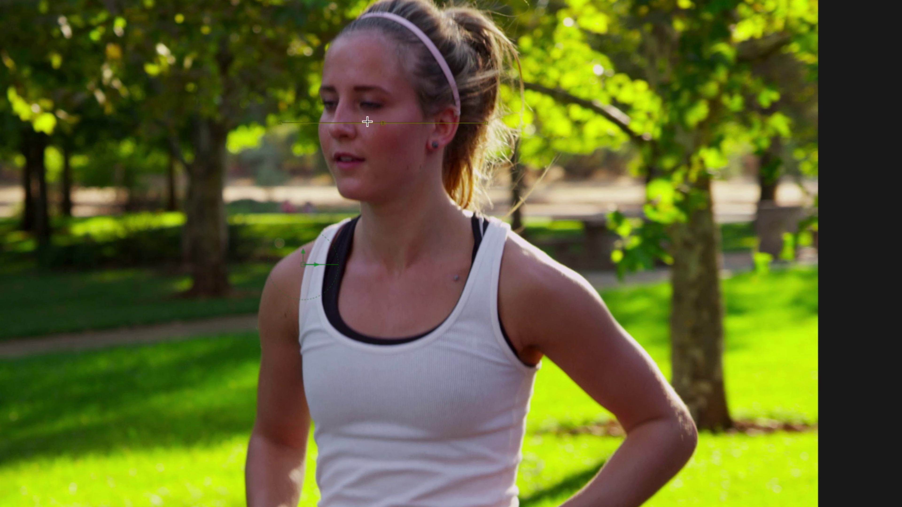
Step: Outline the jogger's brow and eye with a four-point shape, track to end, and check frame 27
left_click(349, 106)
left_click(379, 77)
left_click(401, 94)
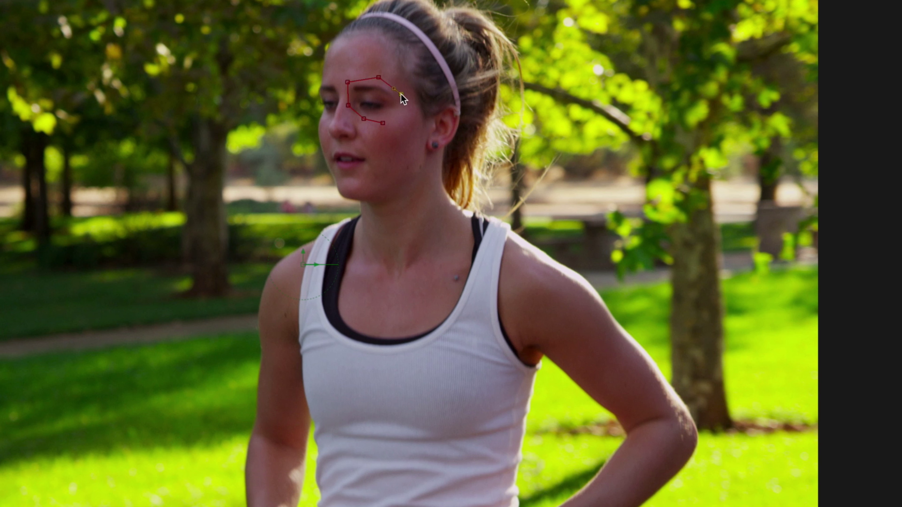
left_click(383, 123)
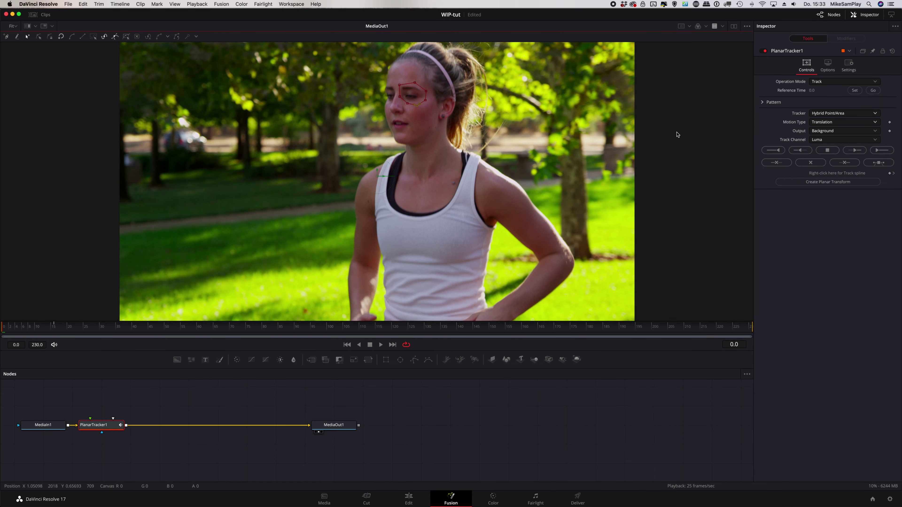
left_click(879, 150)
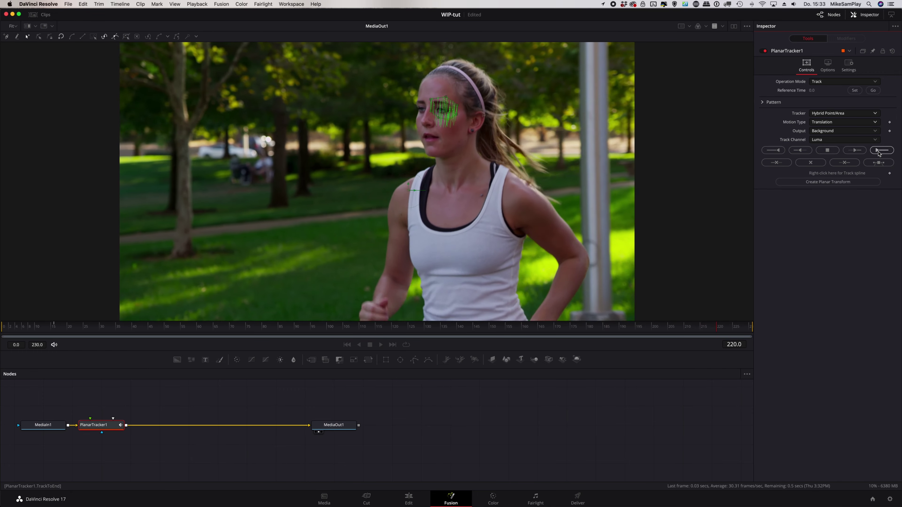
left_click(91, 327)
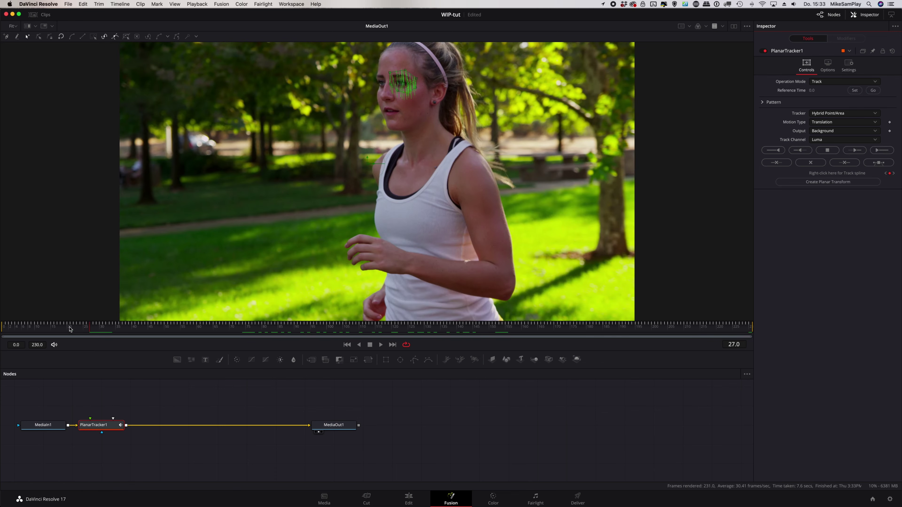
Step: Set Operation Mode to Stabilize and play the steadied jogging clip from frame 0
left_click_drag(70, 329, 154, 332)
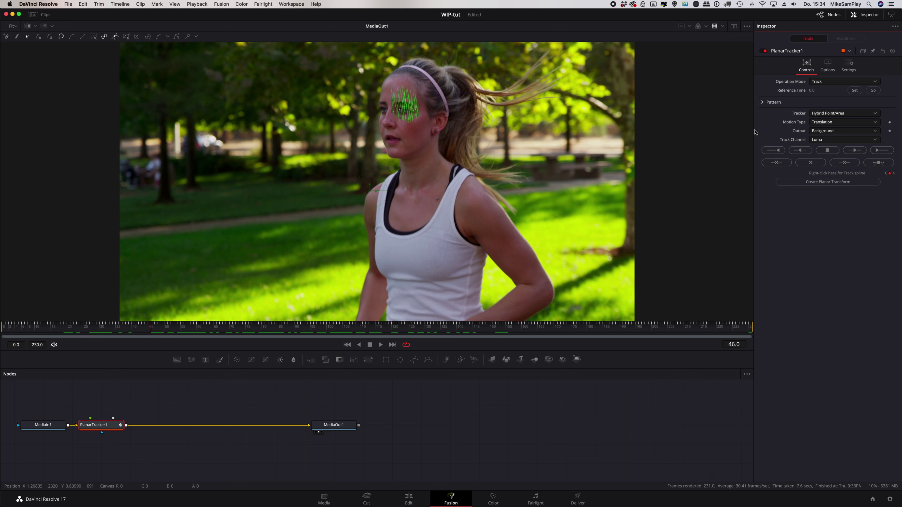
left_click(840, 84)
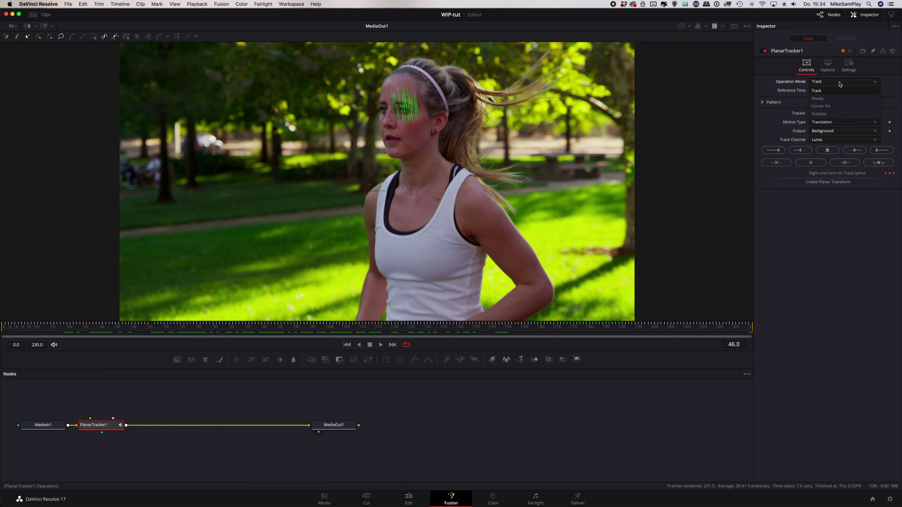
left_click(824, 113)
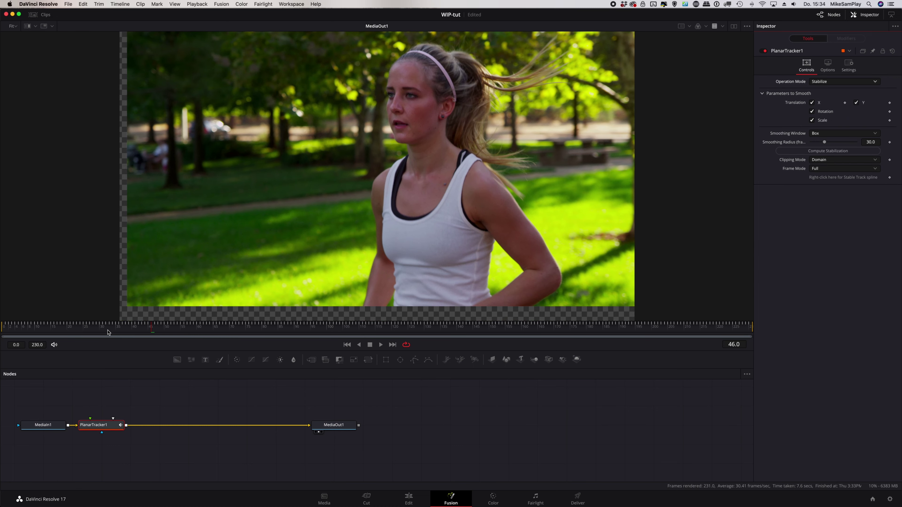
left_click_drag(108, 332, 8, 327)
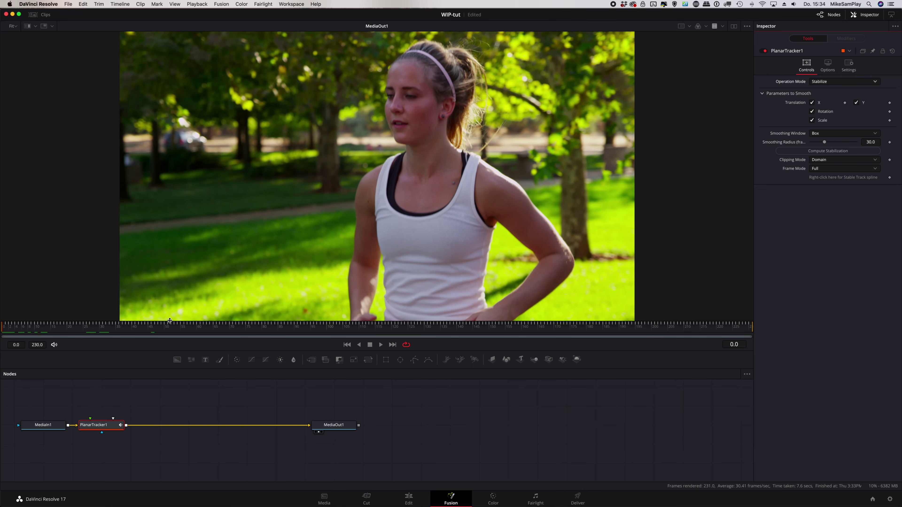
key("space")
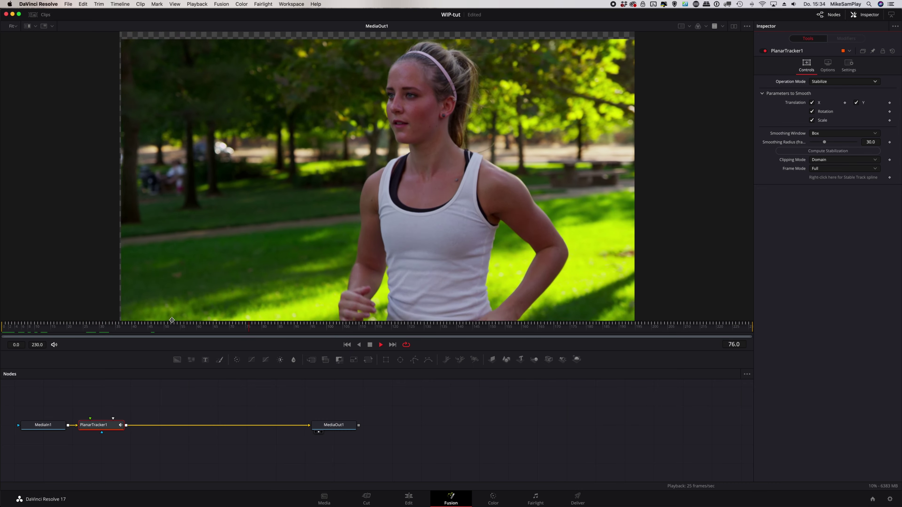
key("space")
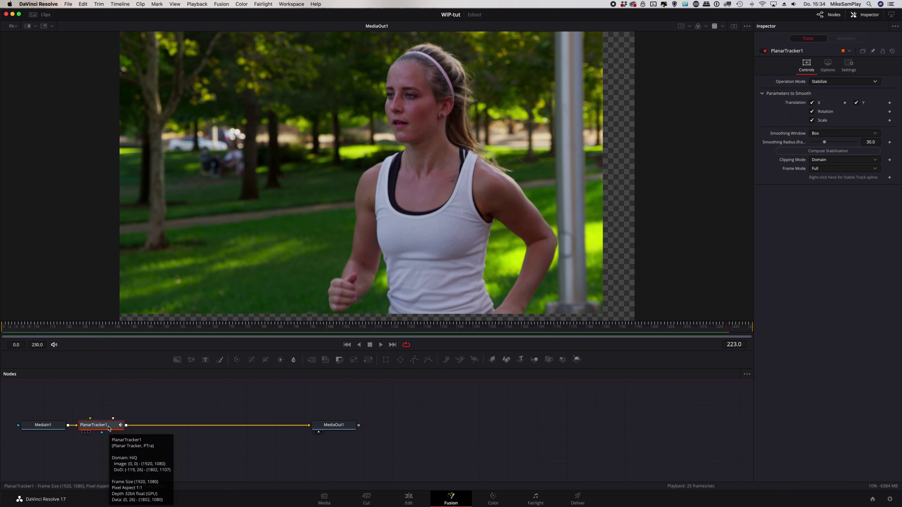
Step: Add a Transform node after PlanarTracker1 and scrub to around frame 96
key("shift+space")
type("x")
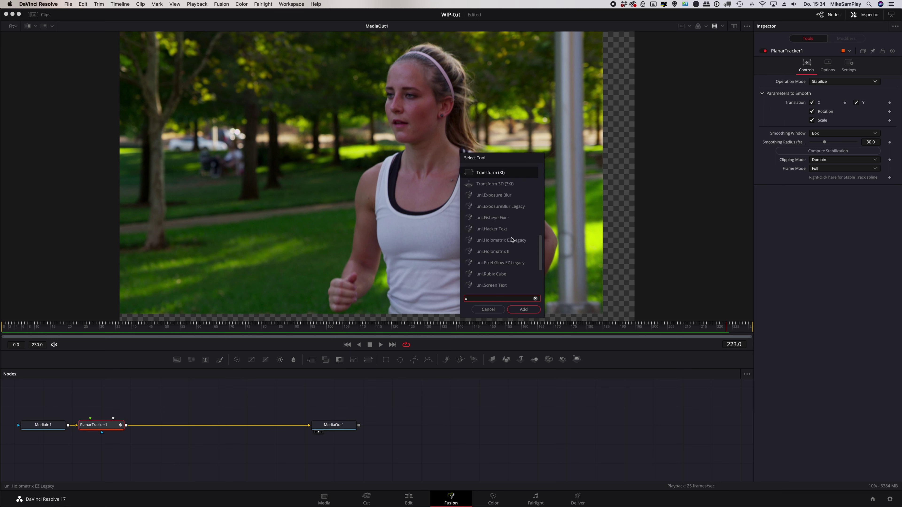
key("BackSpace")
type("Transform")
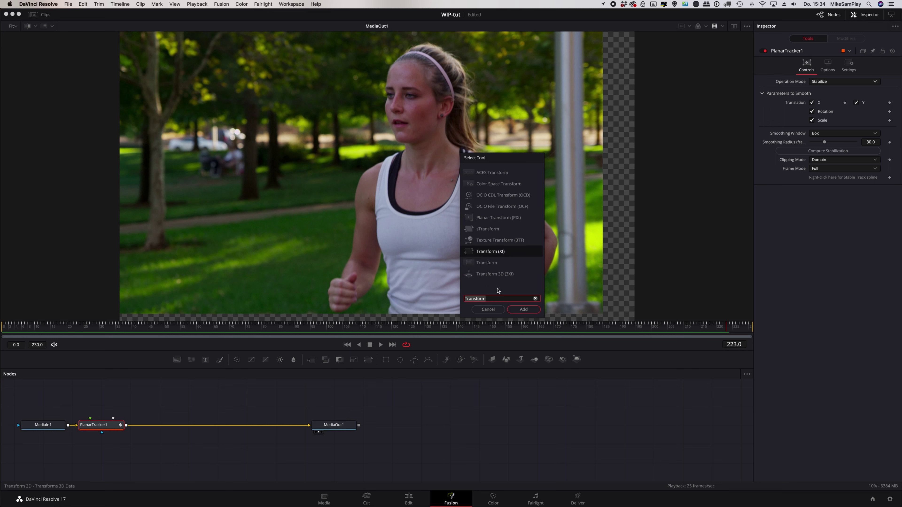
left_click(524, 310)
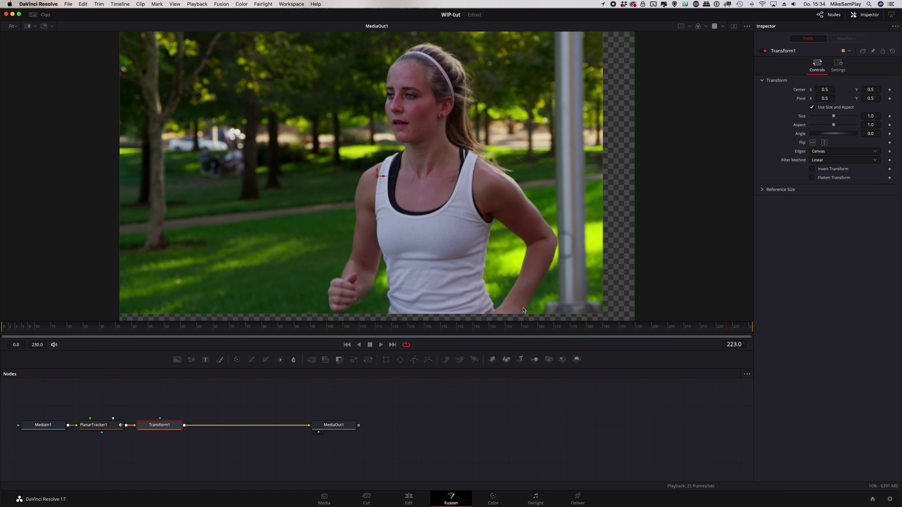
left_click_drag(30, 330, 569, 343)
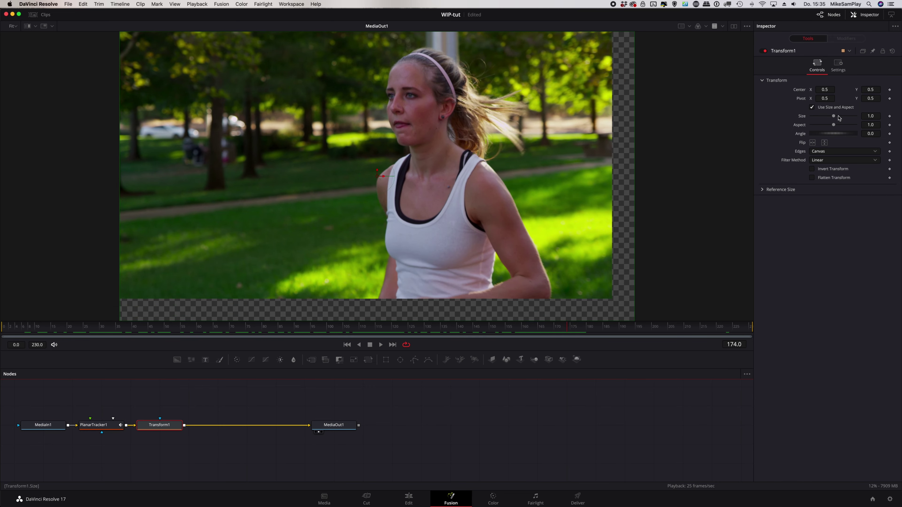
Step: Set Transform1 Size to 2.21 and Pivot Y to 0.801, playing back to check the framing
left_click_drag(835, 117, 840, 117)
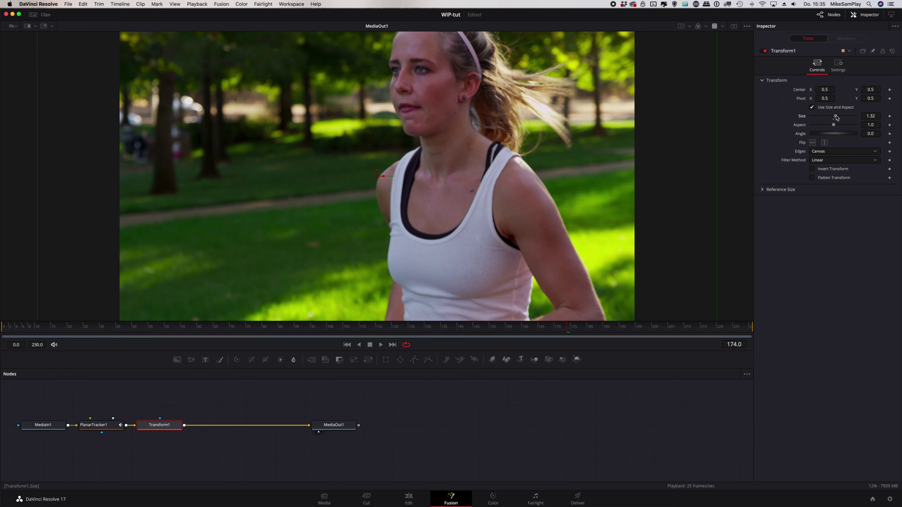
left_click_drag(457, 330, 355, 329)
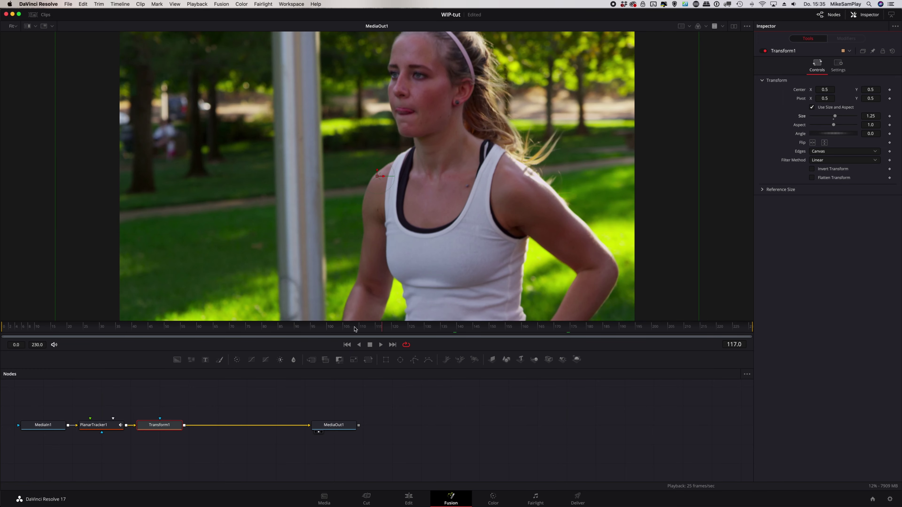
left_click_drag(147, 325, 505, 326)
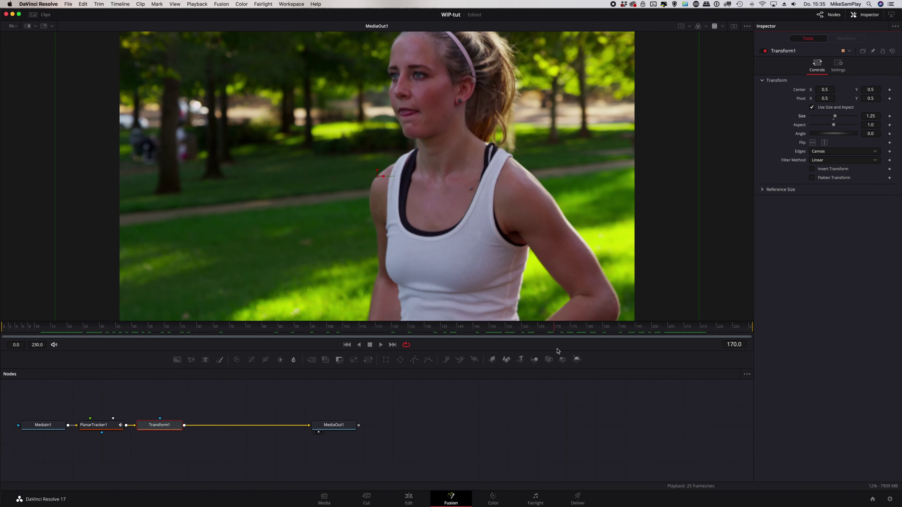
left_click_drag(873, 99, 899, 99)
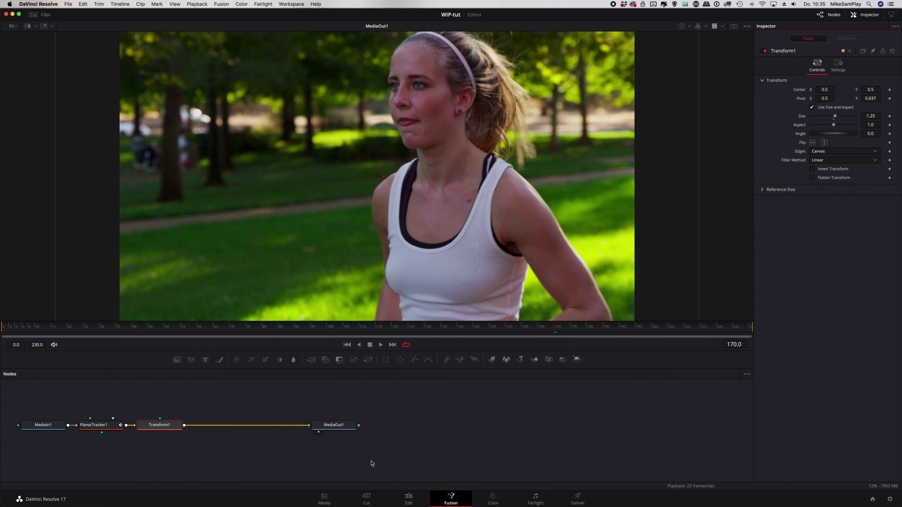
left_click_drag(578, 331, 70, 329)
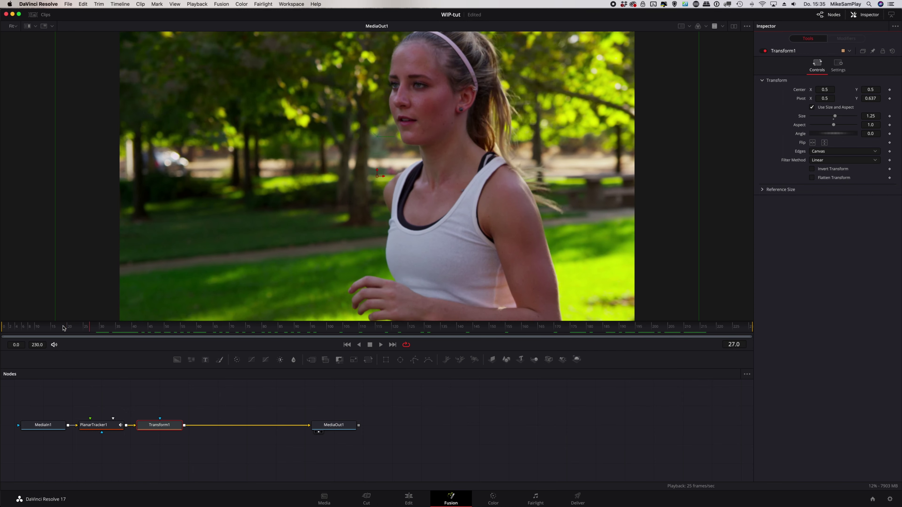
key("space")
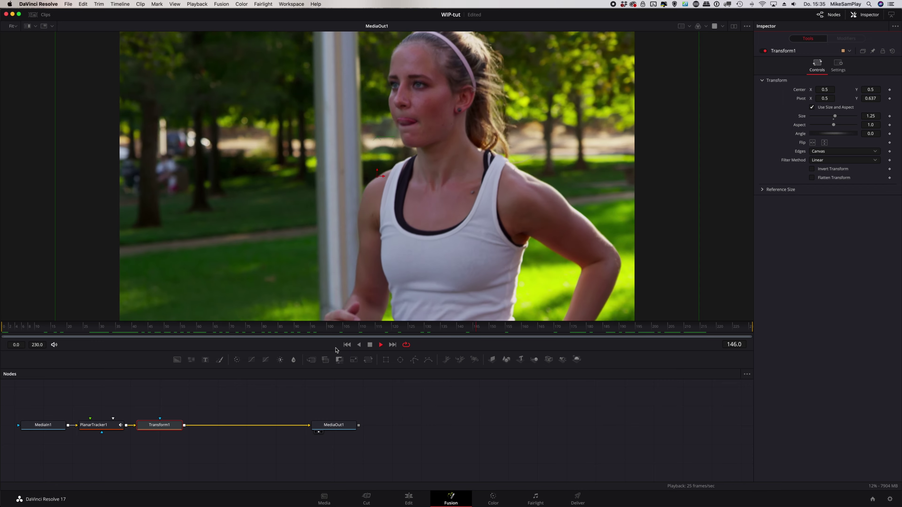
key("space")
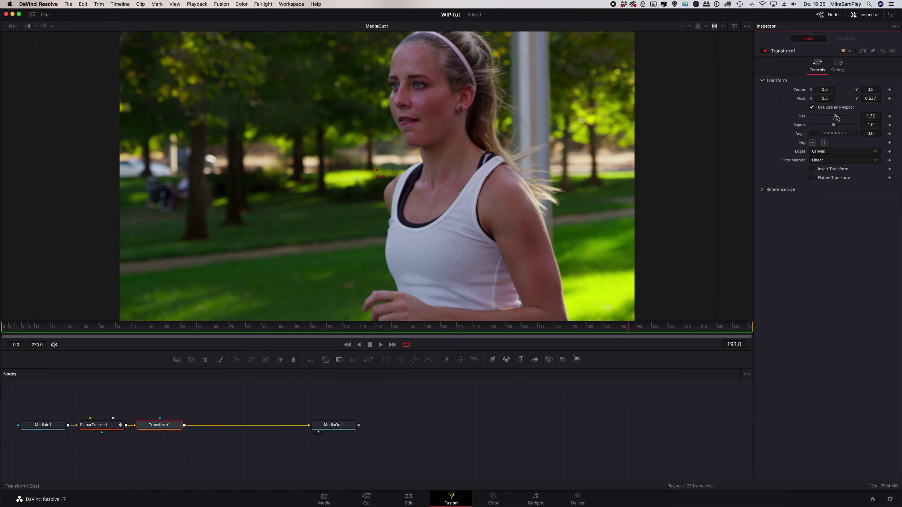
left_click_drag(837, 118, 870, 98)
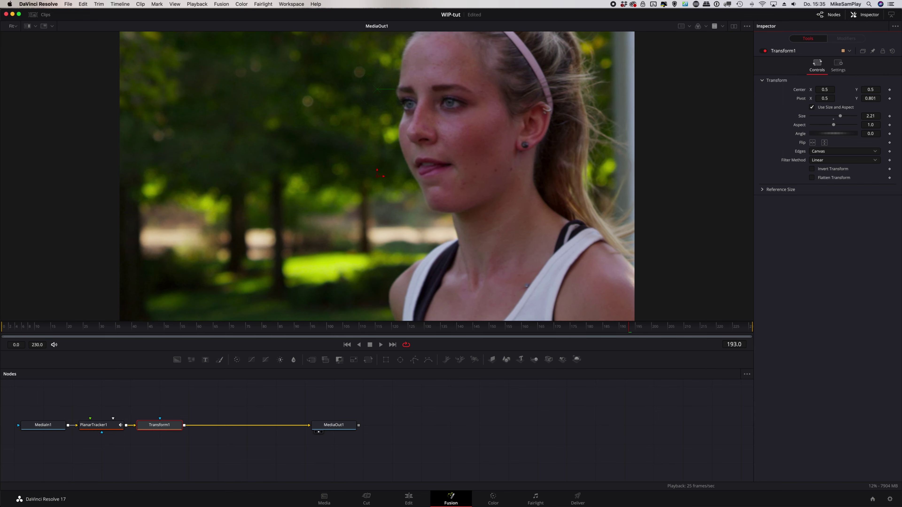
key("space")
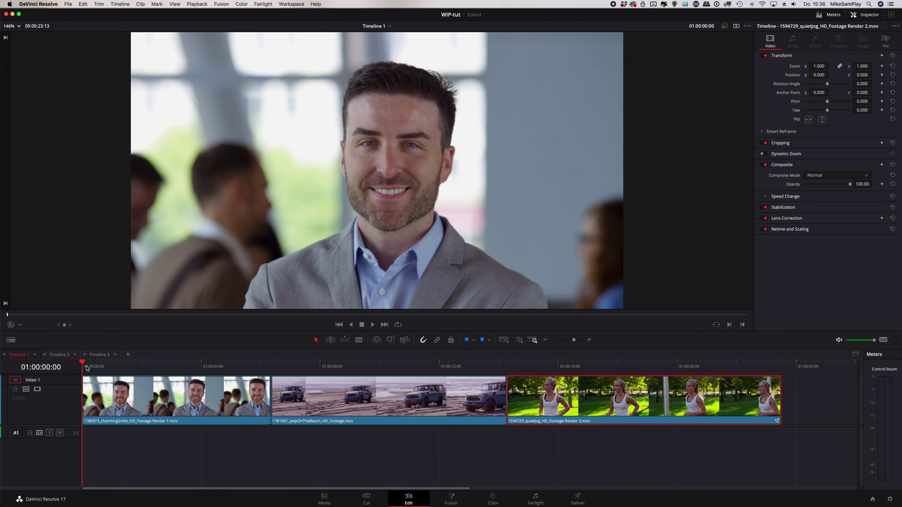
Step: Play the smiling man clip from its start, then switch it to the Fusion page
key("space")
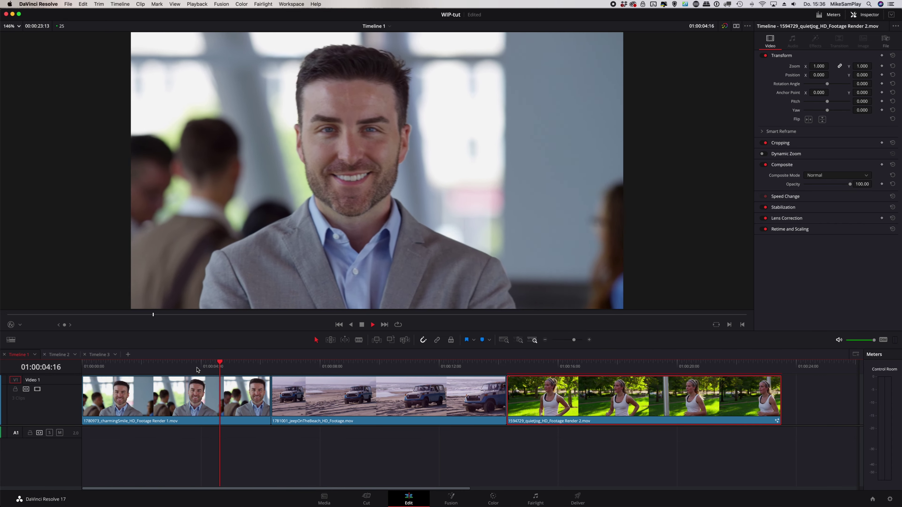
key("space")
key("Home")
key("space")
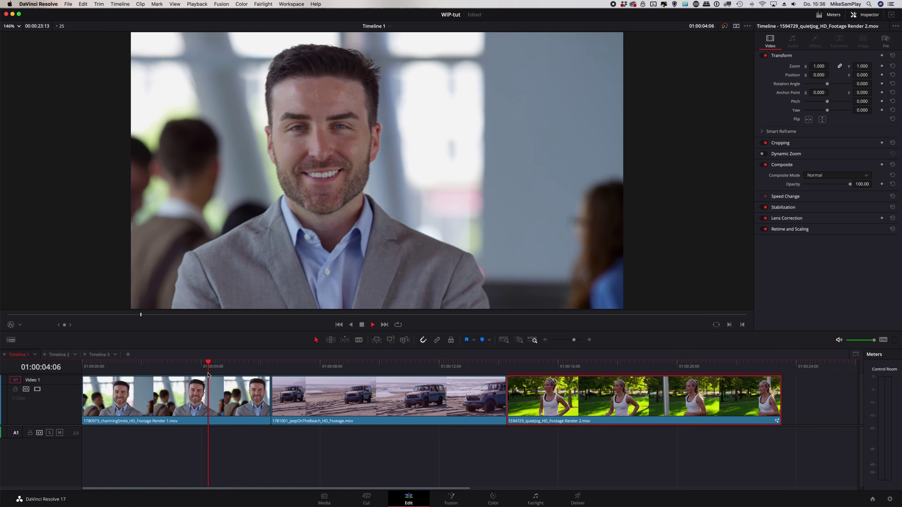
key("space")
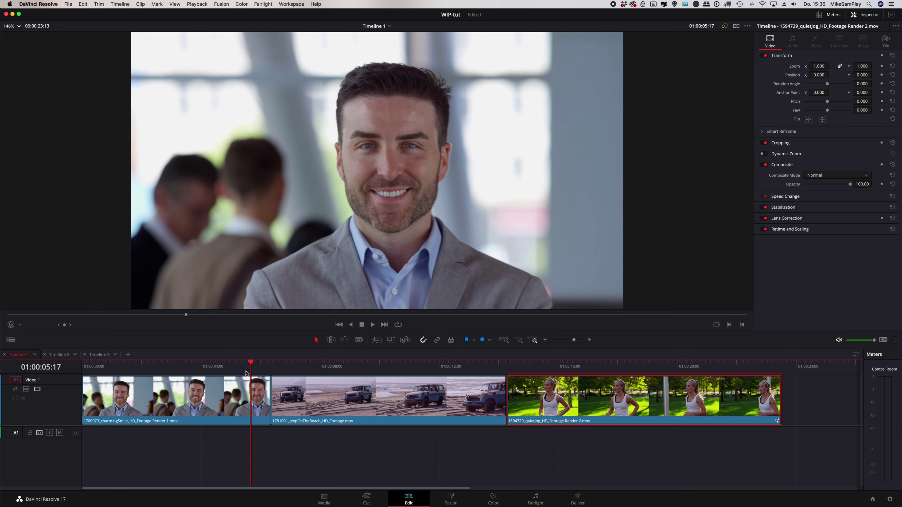
key("shift+5")
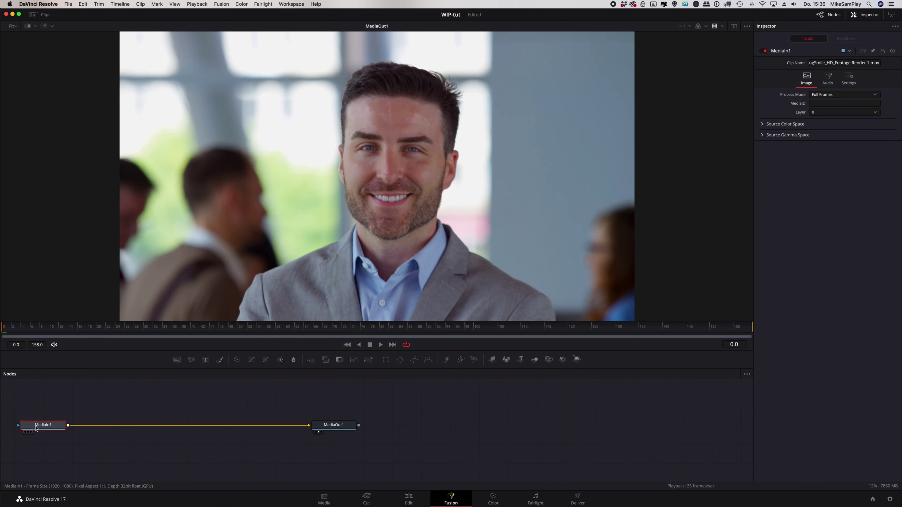
key("shift+space")
Step: Add a Planar Tracker node between MediaIn1 and MediaOut1 via the 'pla' search
type("pla")
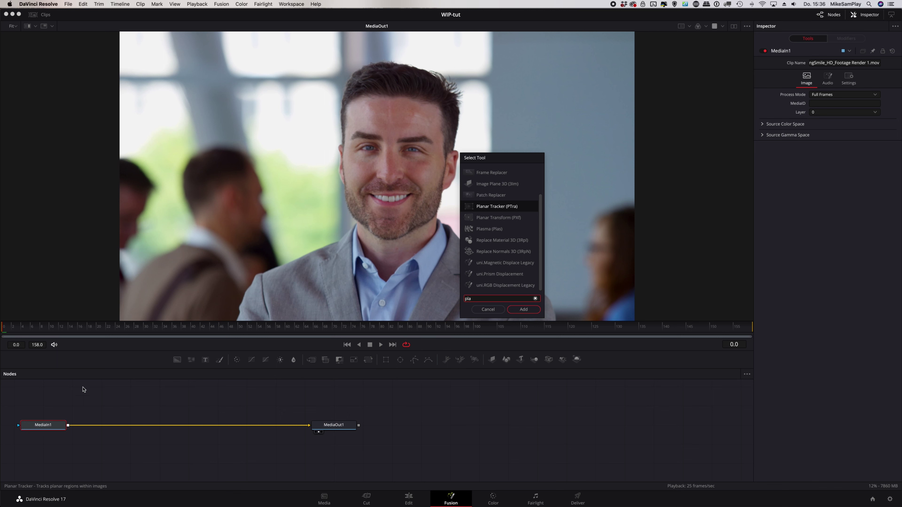
left_click(502, 207)
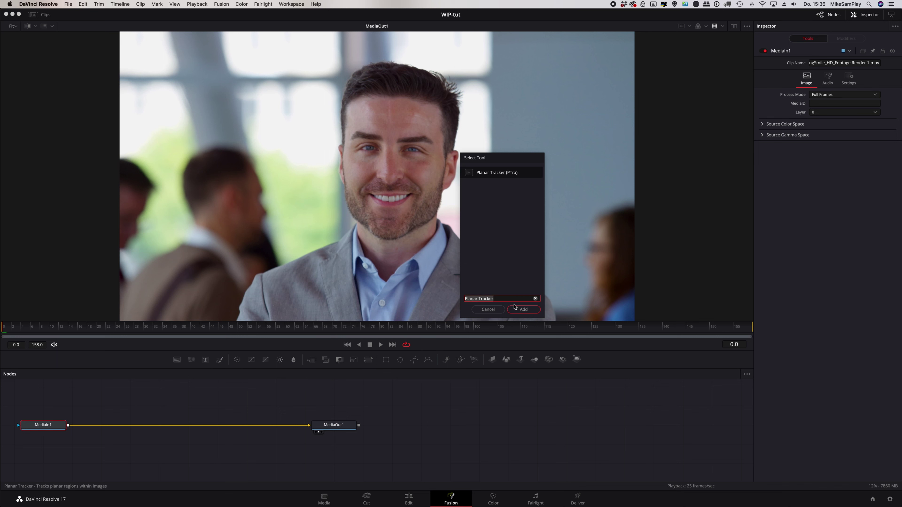
left_click(524, 309)
Step: Set the reference frame, use Hybrid Point/Area with Translation, and start outlining his eyes
left_click(856, 91)
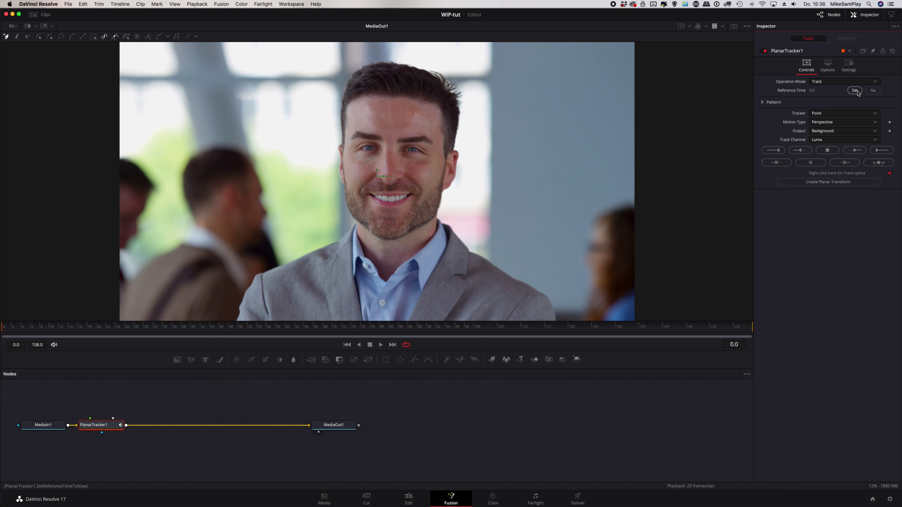
left_click(845, 132)
left_click(876, 124)
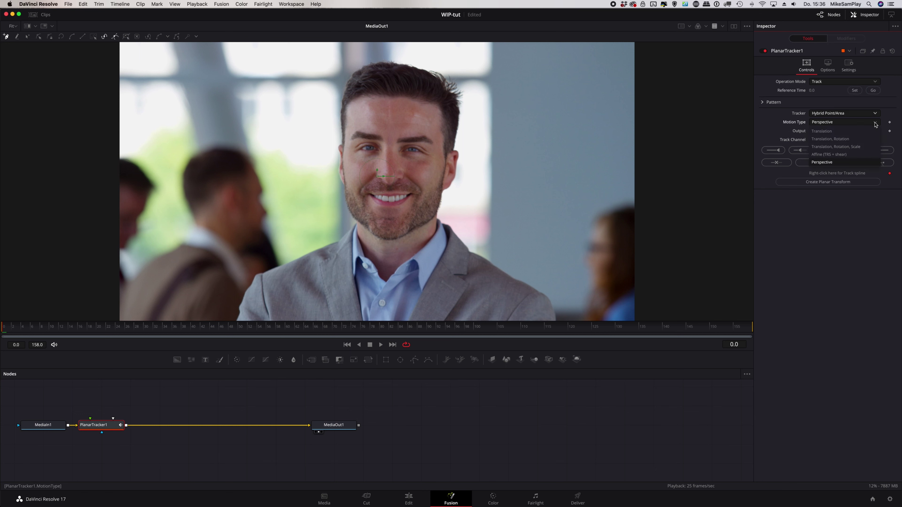
left_click(823, 140)
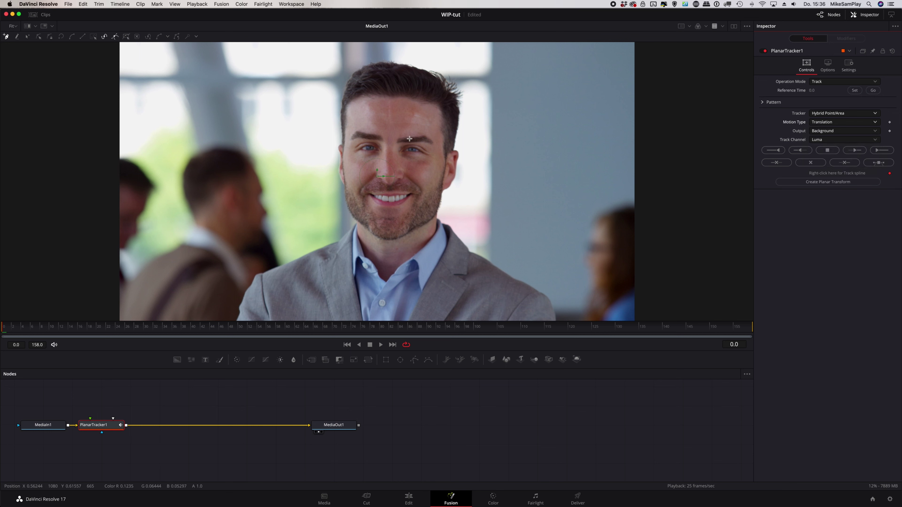
left_click(347, 130)
left_click(372, 125)
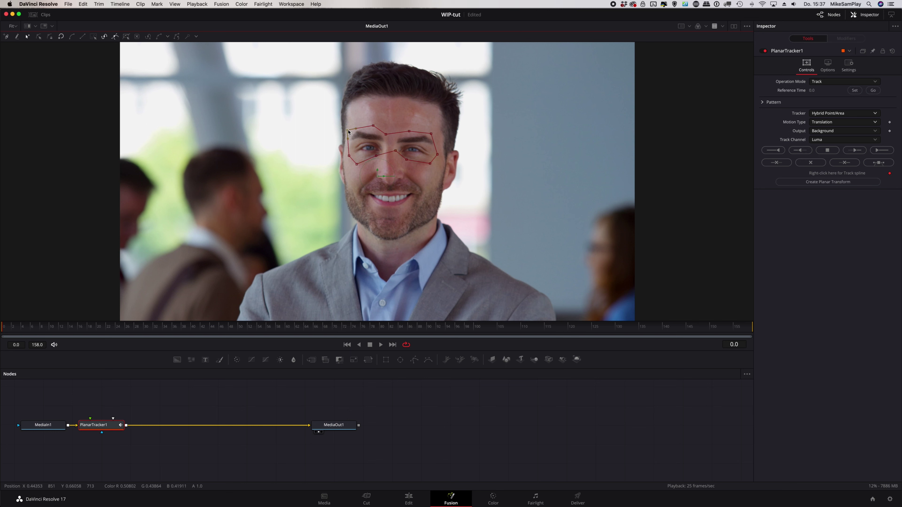
Step: Track the eye region to the clip's end, switch Operation Mode to Stabilize, and play it back
left_click(879, 151)
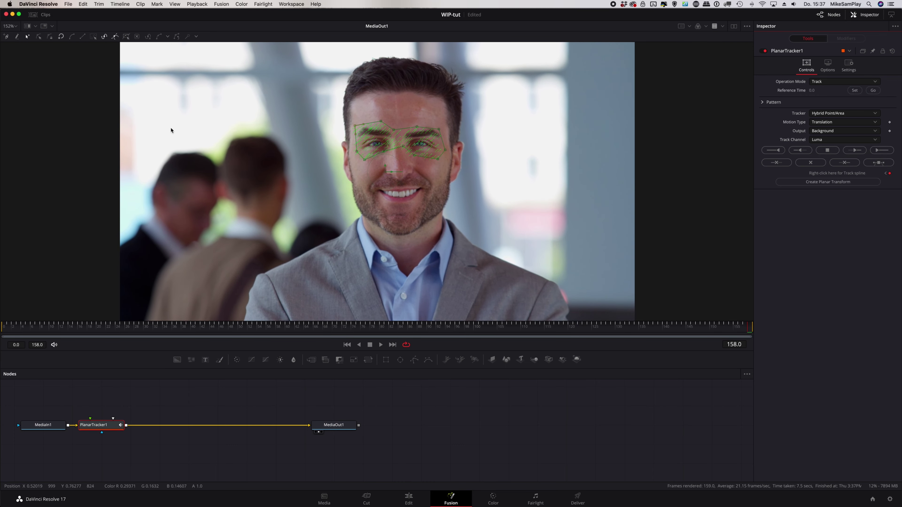
left_click(830, 82)
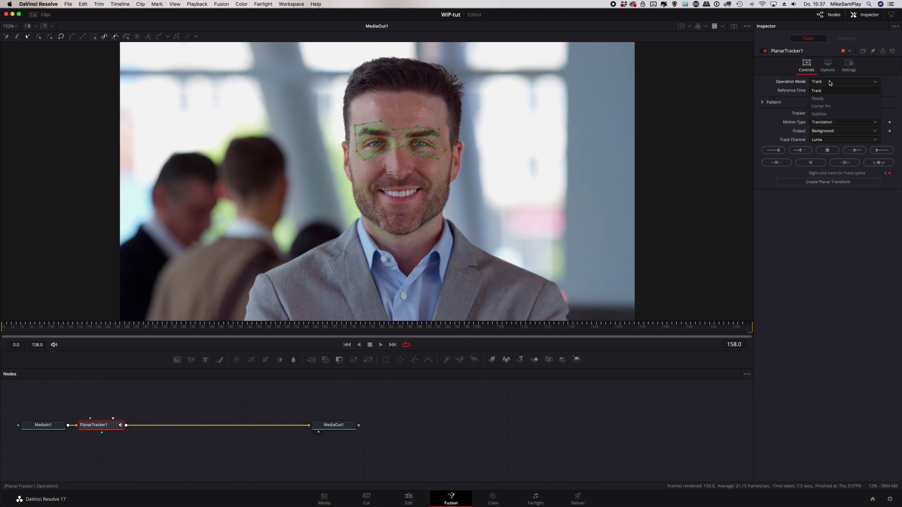
left_click(826, 114)
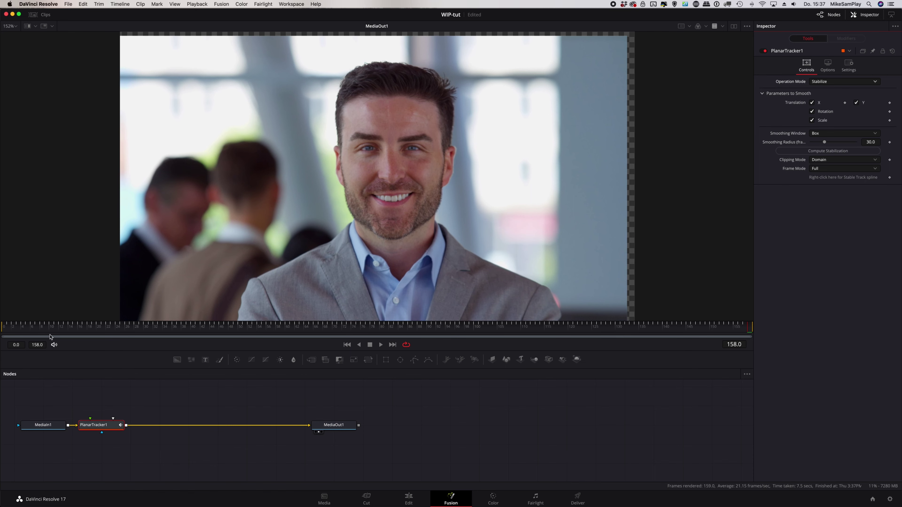
key("space")
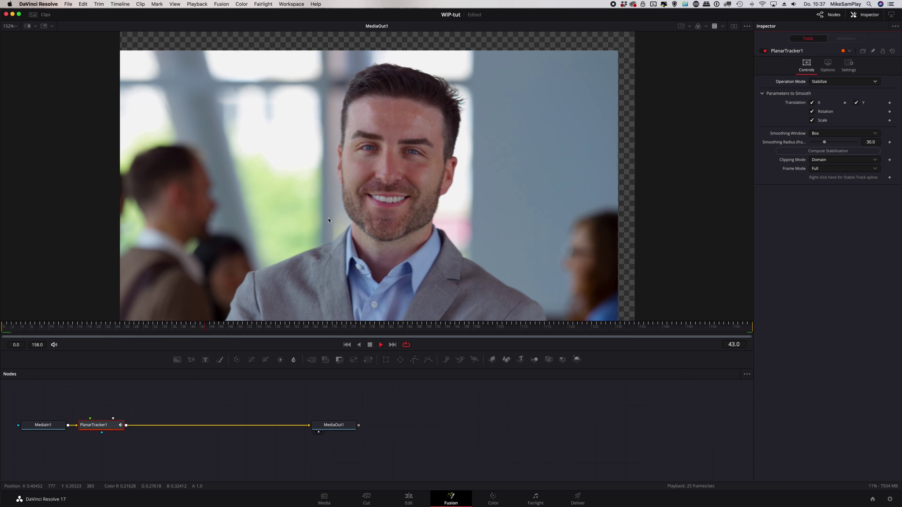
key("space")
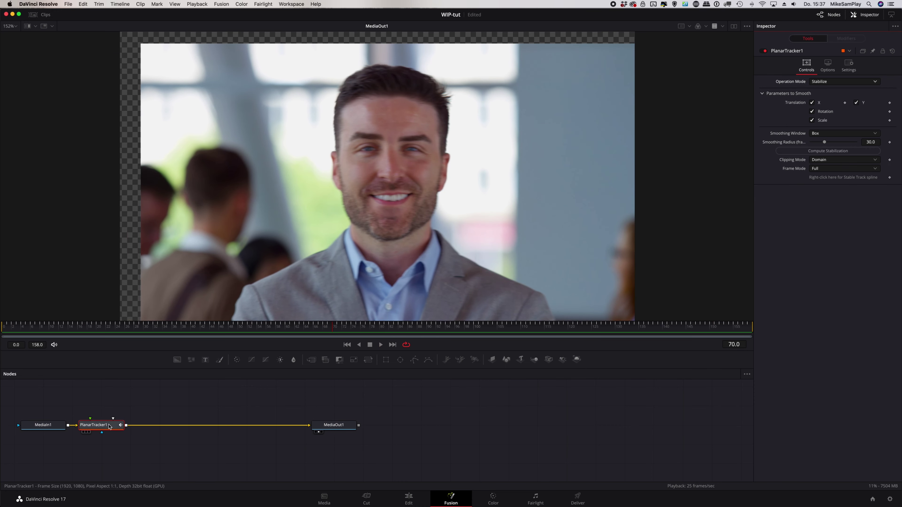
Step: Add a Transform node via 'xf', zoom in slightly to hide empty edges, and review playback
key("shift+space")
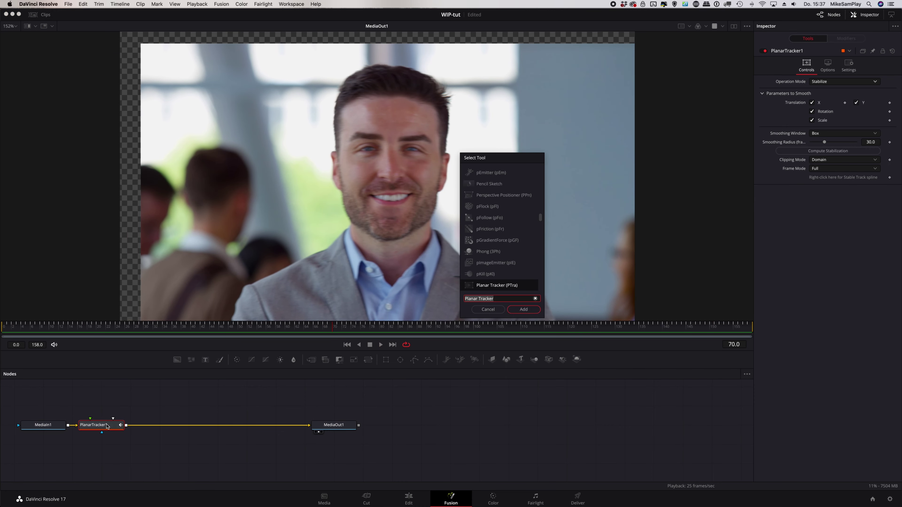
type("xf")
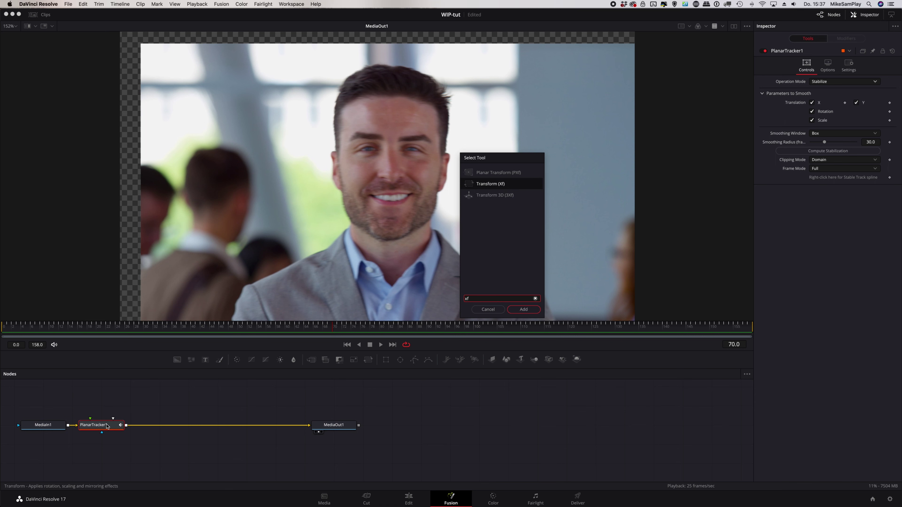
key("Return")
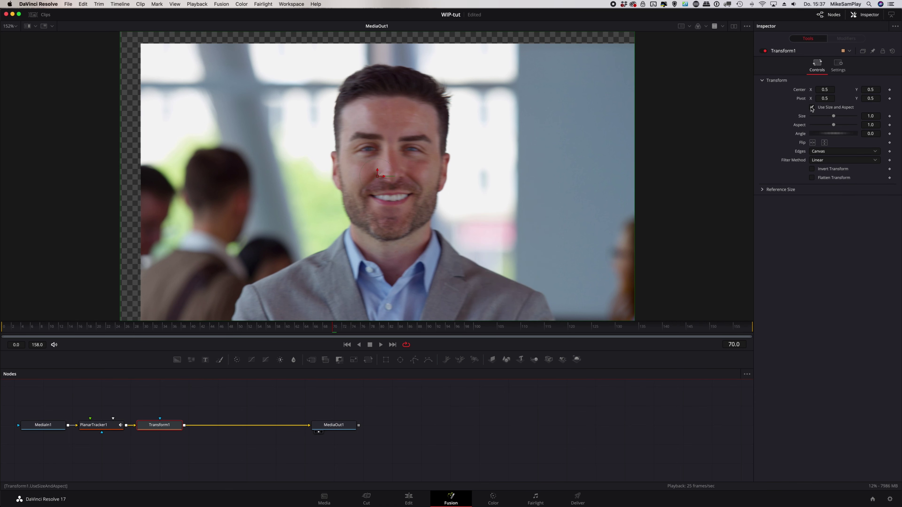
left_click_drag(833, 116, 837, 117)
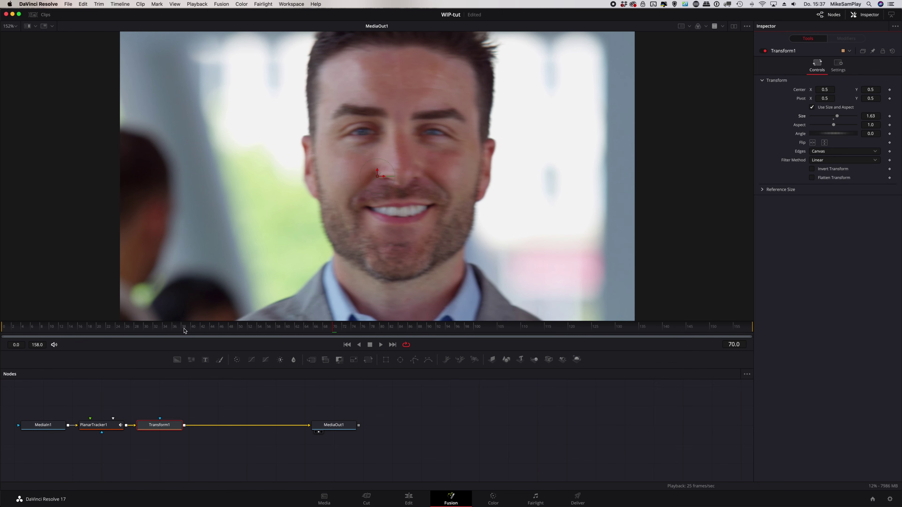
left_click_drag(184, 331, 668, 337)
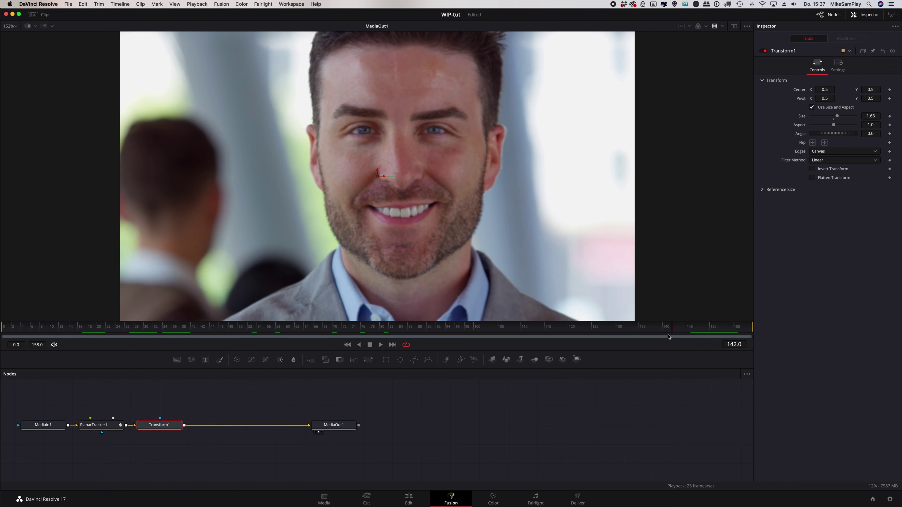
key("space")
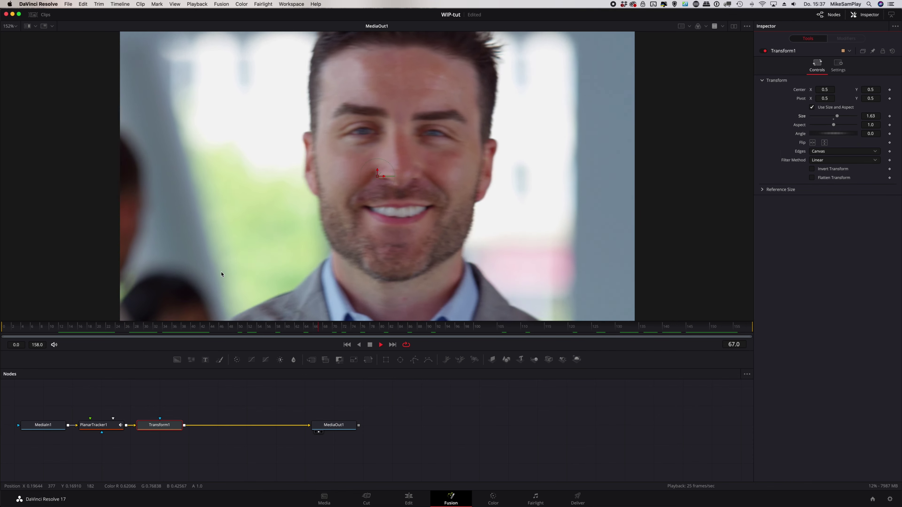
key("space")
Step: Enlarge the image to size 1.7 and play back from frame 56 to check framing
left_click_drag(545, 332, 437, 332)
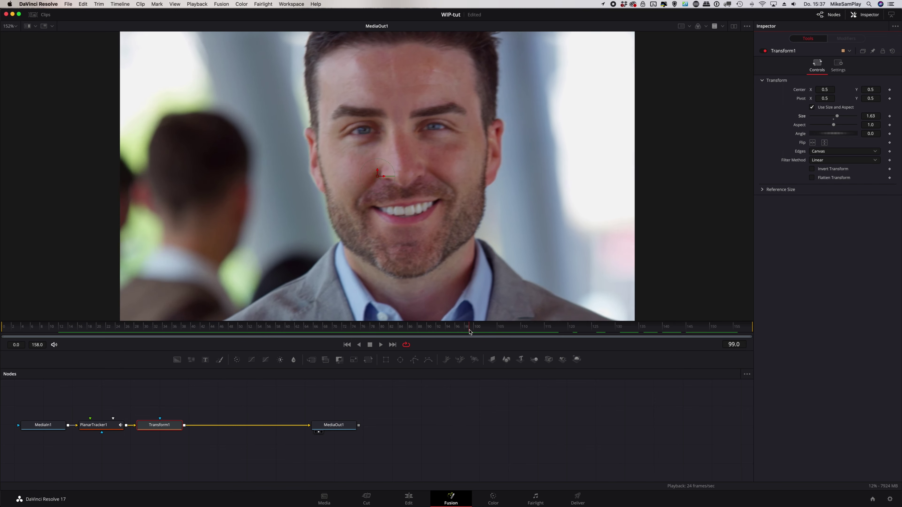
mouse_move(837, 116)
left_mouse_down()
mouse_move(877, 100)
mouse_move(832, 98)
left_mouse_up()
key("space")
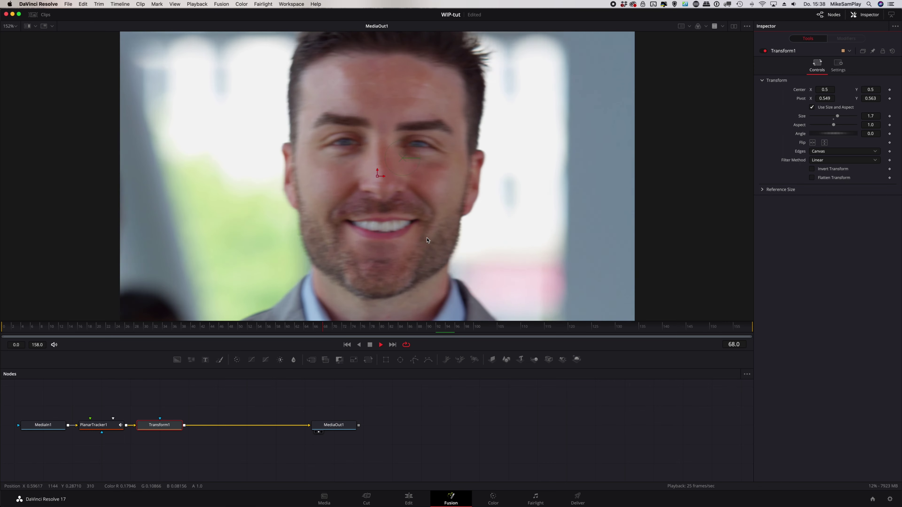
left_click(268, 328)
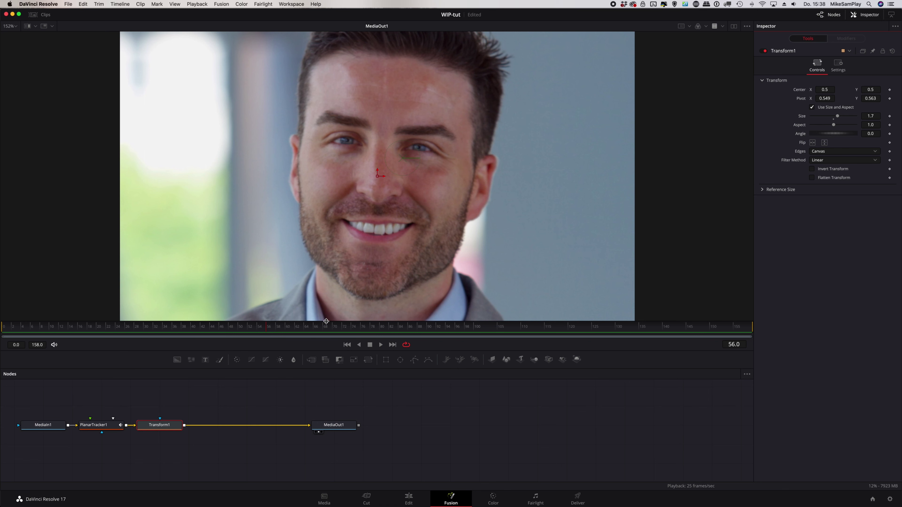
key("space")
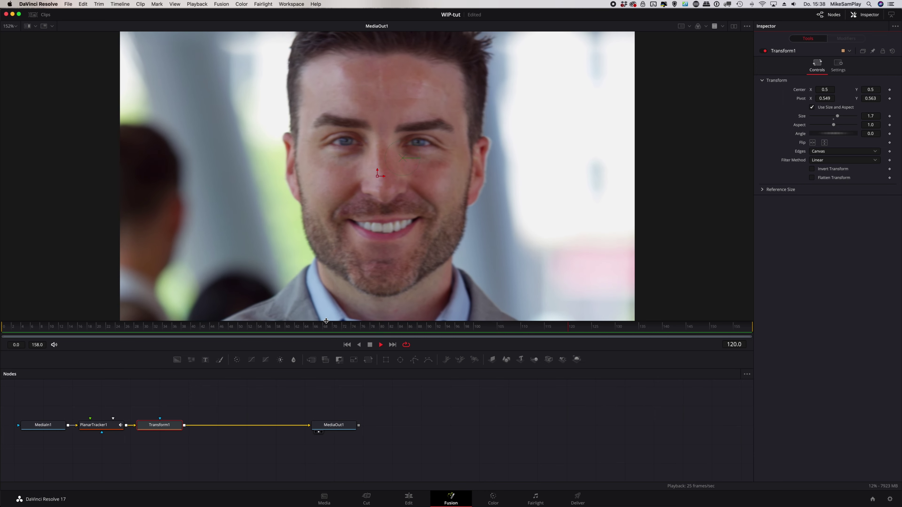
key("space")
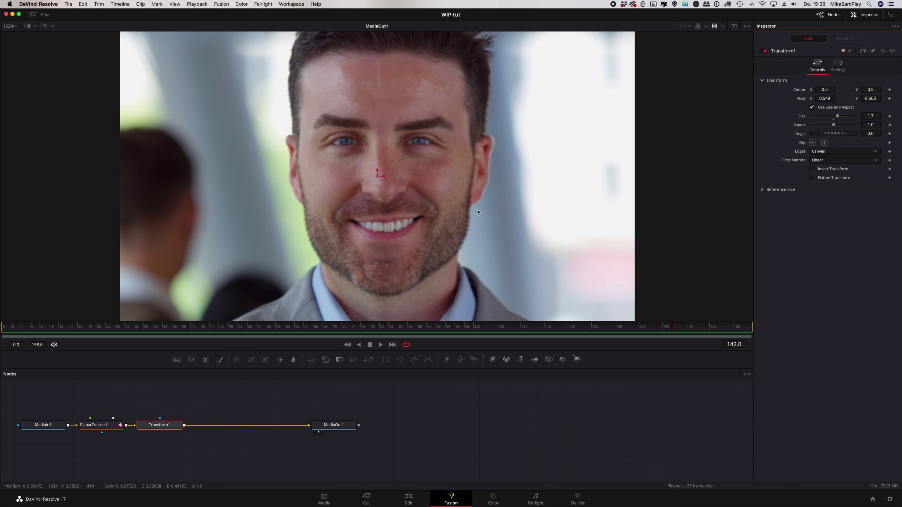
Step: On the Edit page, move the playhead onto the beach jeep clip and open it in Fusion
left_click(408, 499)
mouse_move(287, 366)
left_mouse_down()
mouse_move(316, 366)
mouse_move(274, 379)
mouse_move(476, 384)
mouse_move(280, 393)
left_mouse_up()
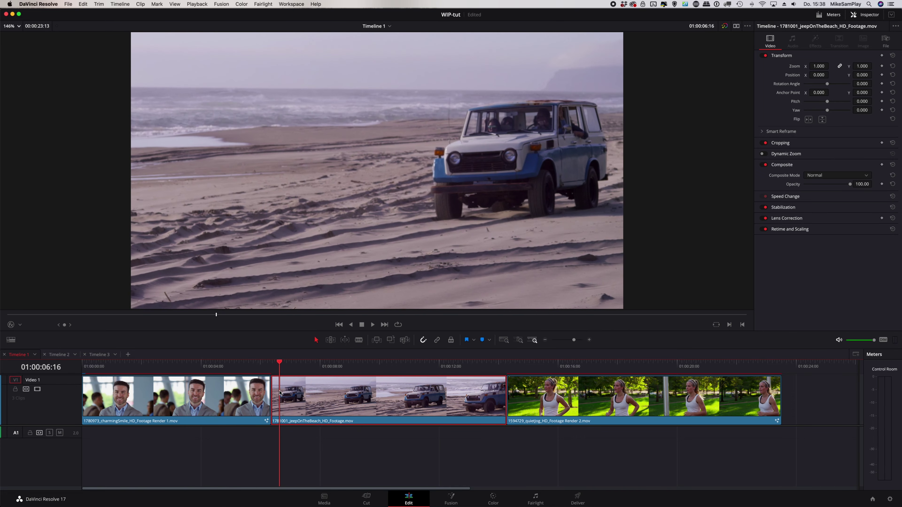
left_click(451, 500)
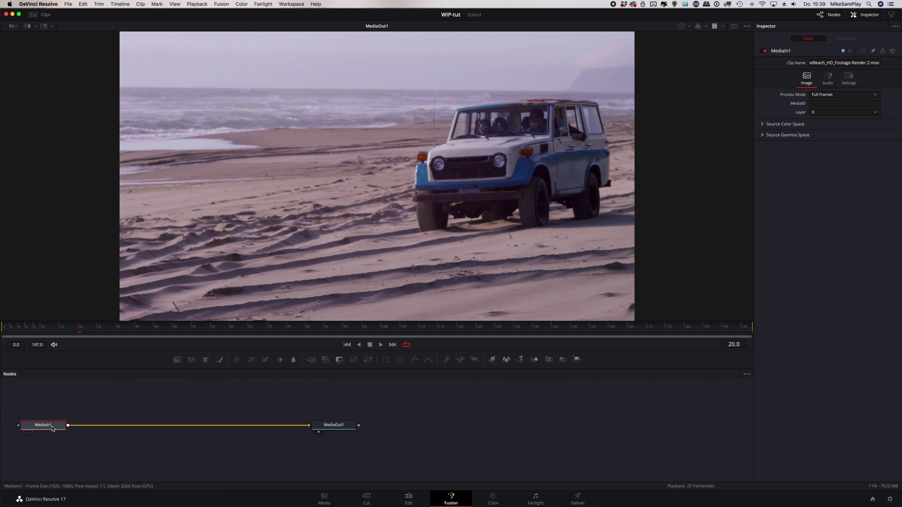
Step: Add a Planar Tracker after MediaIn1 using the 'plan' tool search
mouse_move(53, 429)
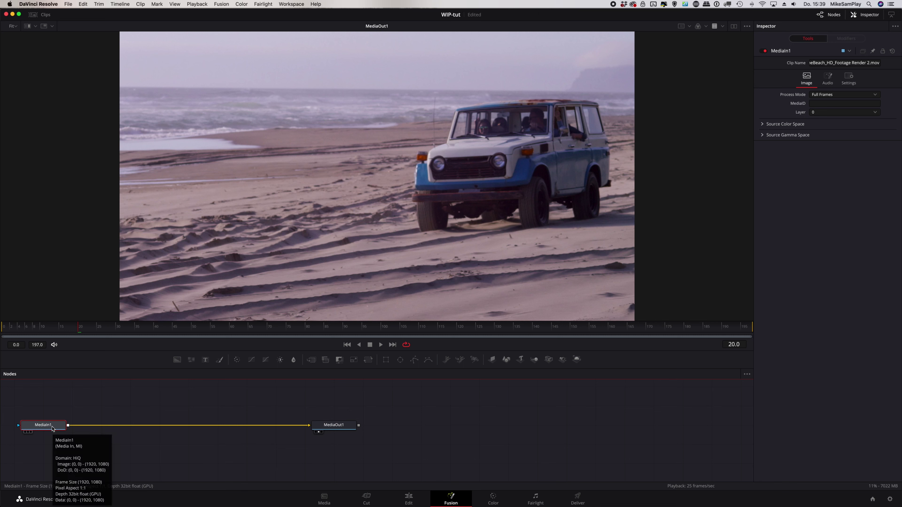
key("shift+space")
type("plan")
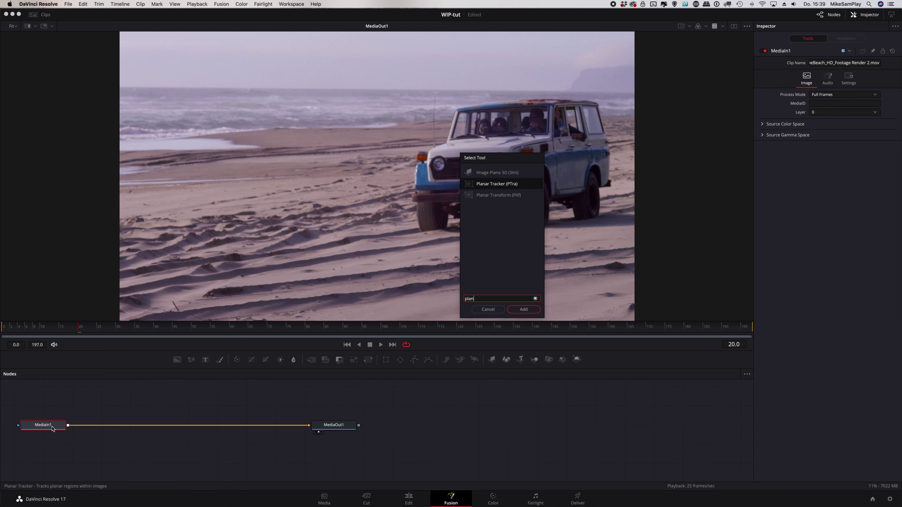
key("Return")
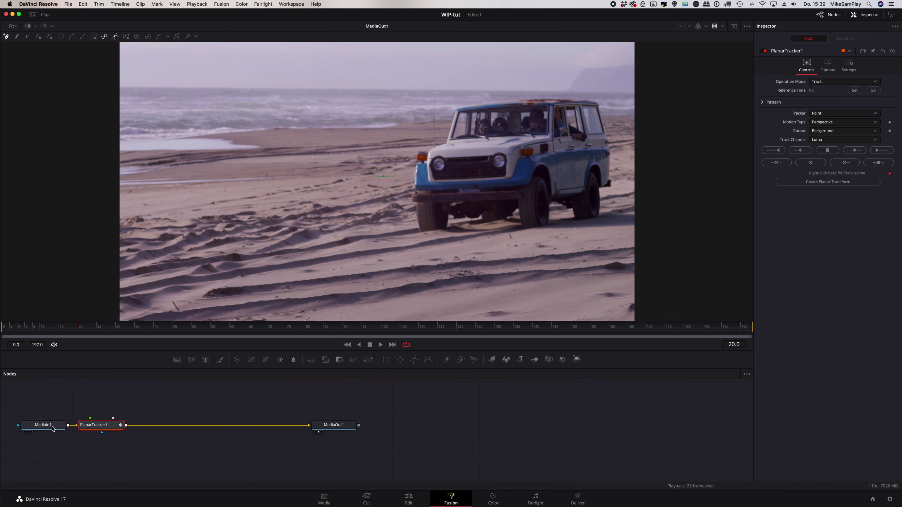
Step: Set frame 0 as reference, use Hybrid Point/Area with Translation motion, and track the jeep to the end
left_click_drag(127, 331, 3, 329)
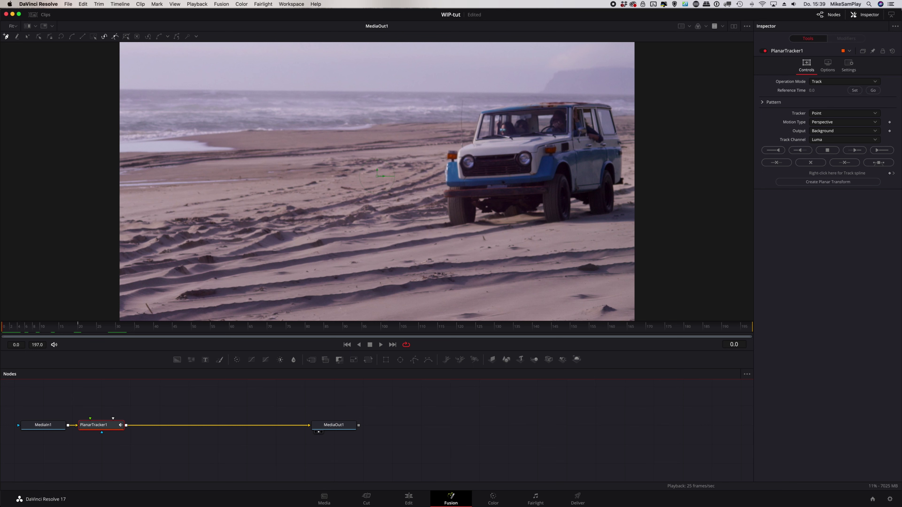
left_click(855, 91)
left_click(848, 131)
left_click(877, 123)
left_click(827, 130)
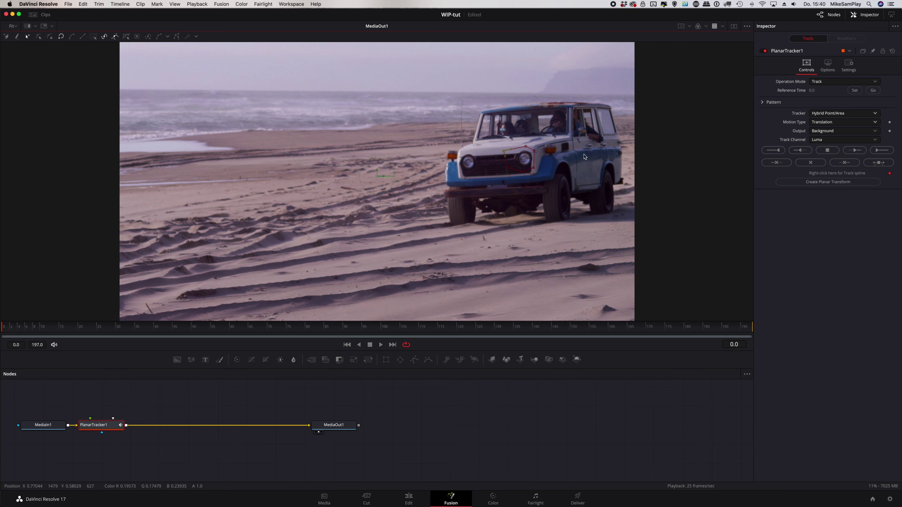
left_click(878, 152)
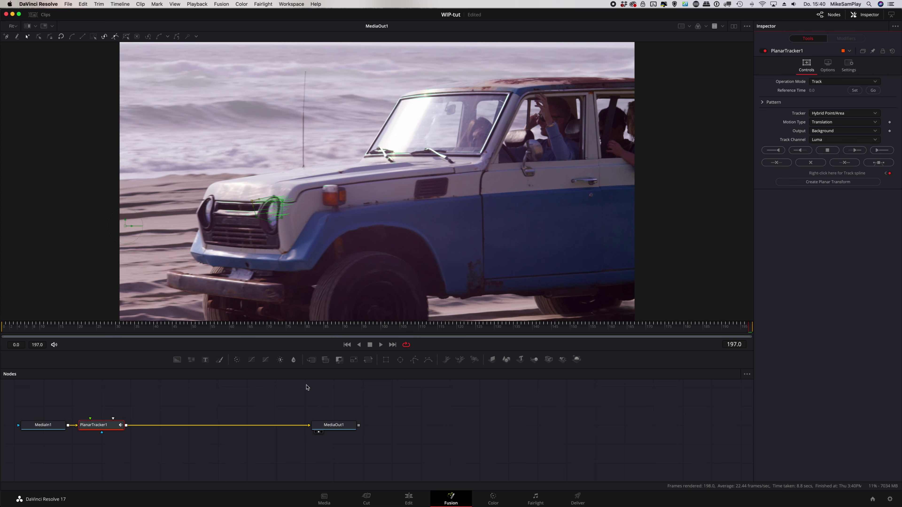
mouse_move(603, 332)
left_mouse_down()
mouse_move(638, 336)
mouse_move(126, 327)
left_mouse_up()
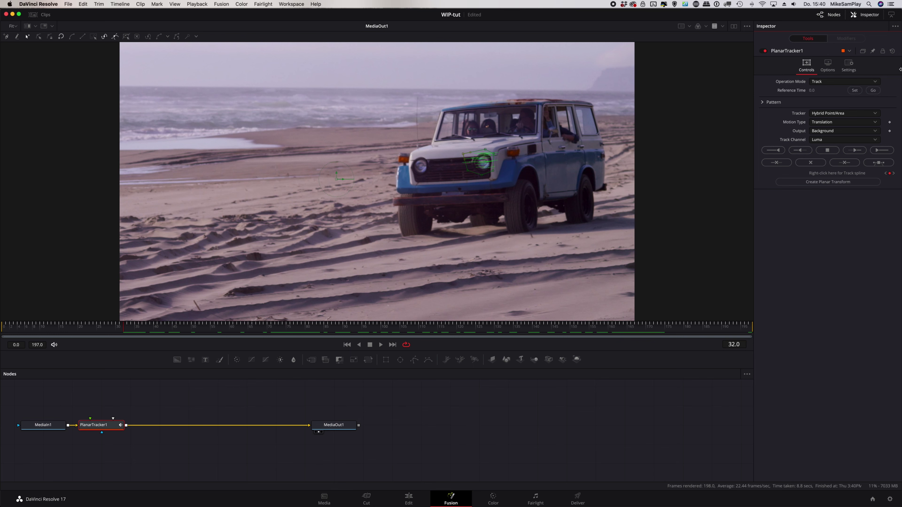
Step: Switch PlanarTracker1's Operation Mode to Stabilize and play the jeep clip to check it
left_click(836, 82)
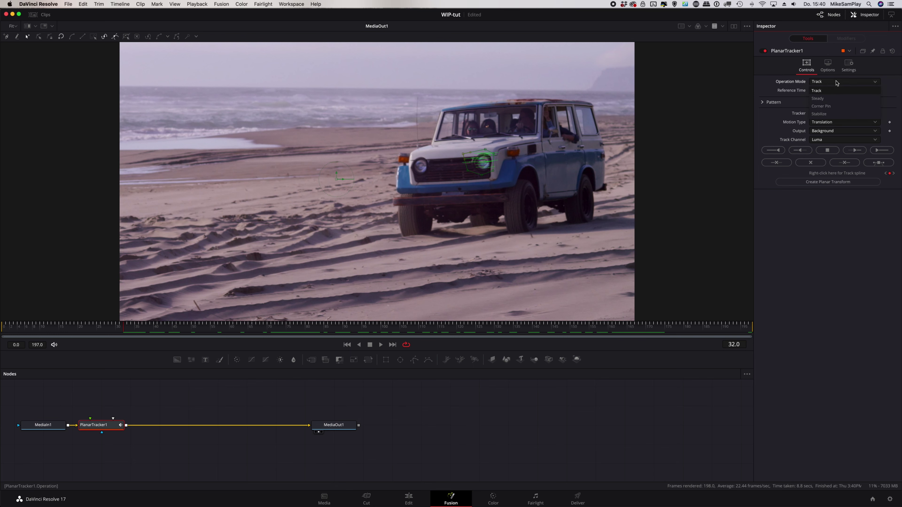
left_click(831, 115)
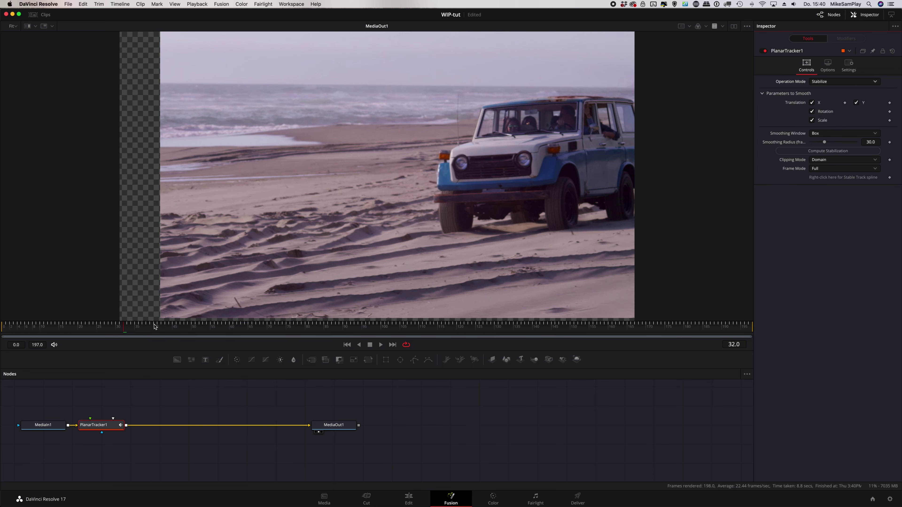
left_click_drag(154, 327, 290, 336)
key("space")
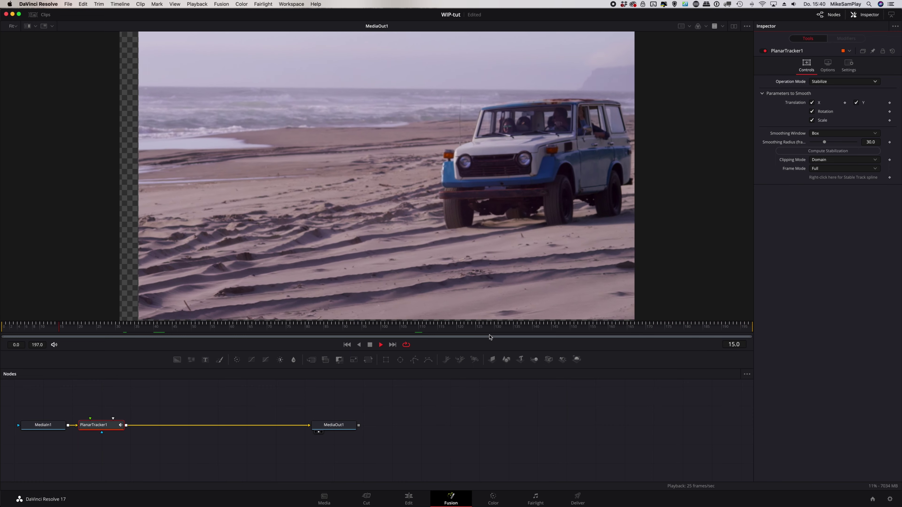
left_click(453, 336)
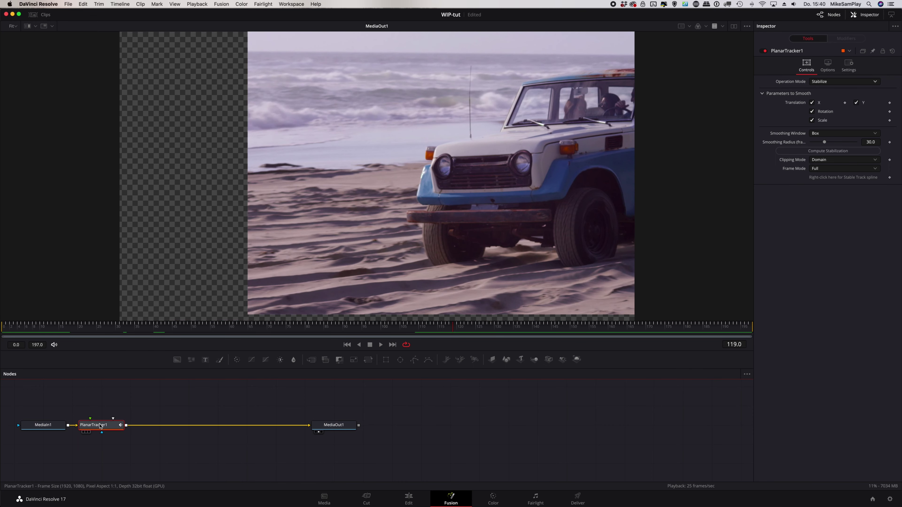
Step: Add a Transform node via 'xf' with size 1.63 and center X 0.348, then play it back
key("shift+space")
type("xf")
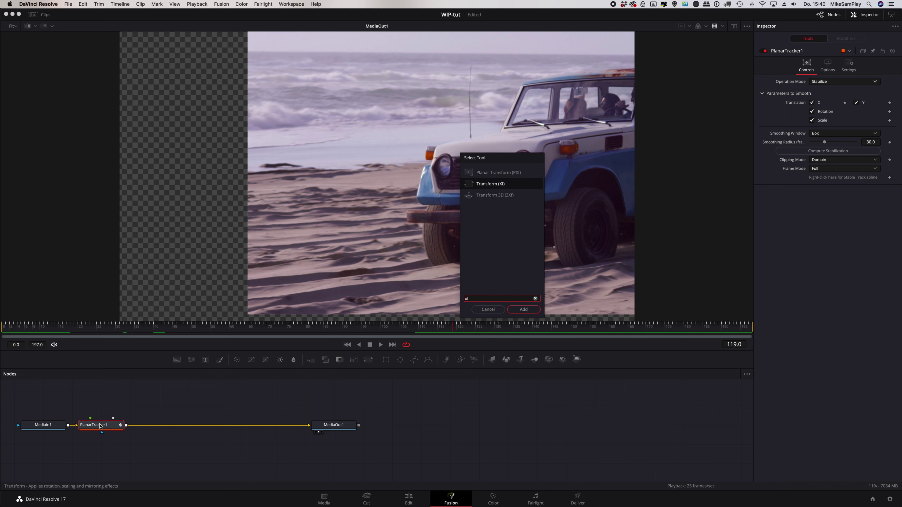
key("Return")
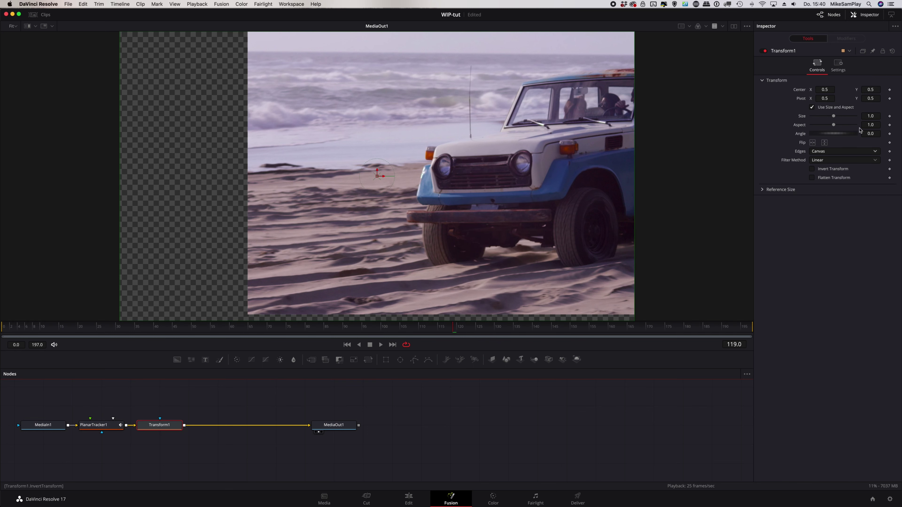
left_click_drag(834, 117, 838, 117)
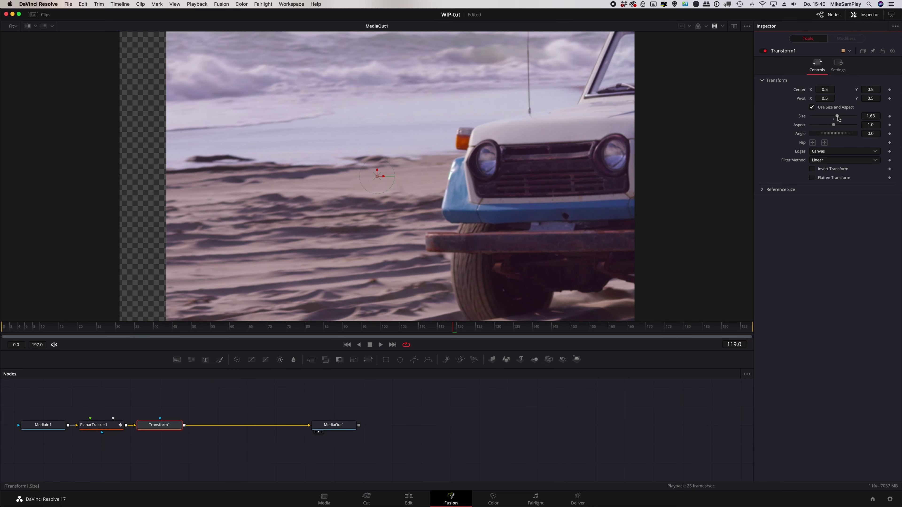
left_click_drag(827, 90, 782, 91)
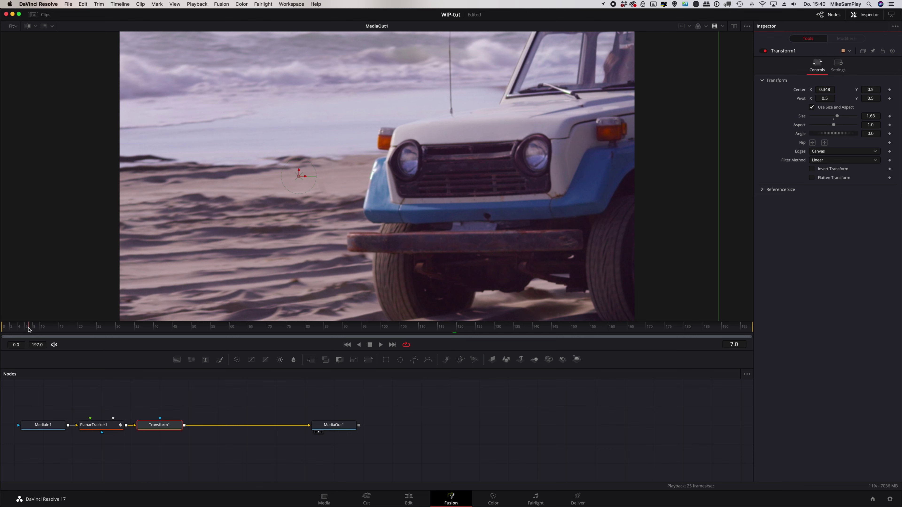
left_click_drag(30, 329, 4, 330)
key("space")
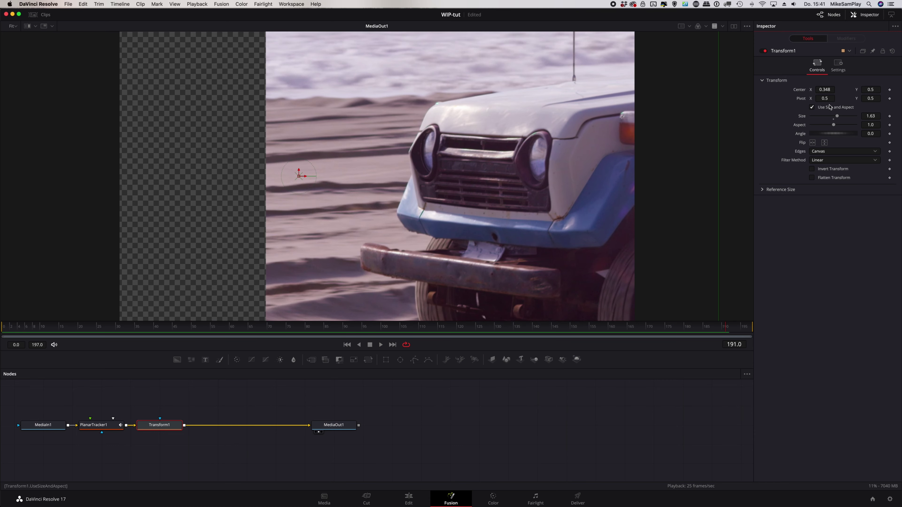
Step: Increase the Transform size to 2.02 and center X to 0.042, then replay from the start
left_click_drag(837, 119, 839, 116)
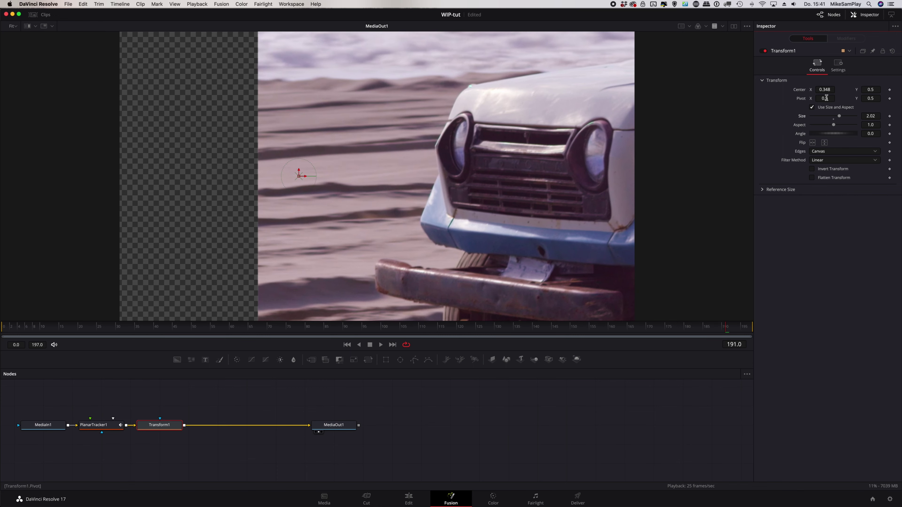
left_click_drag(826, 90, 828, 91)
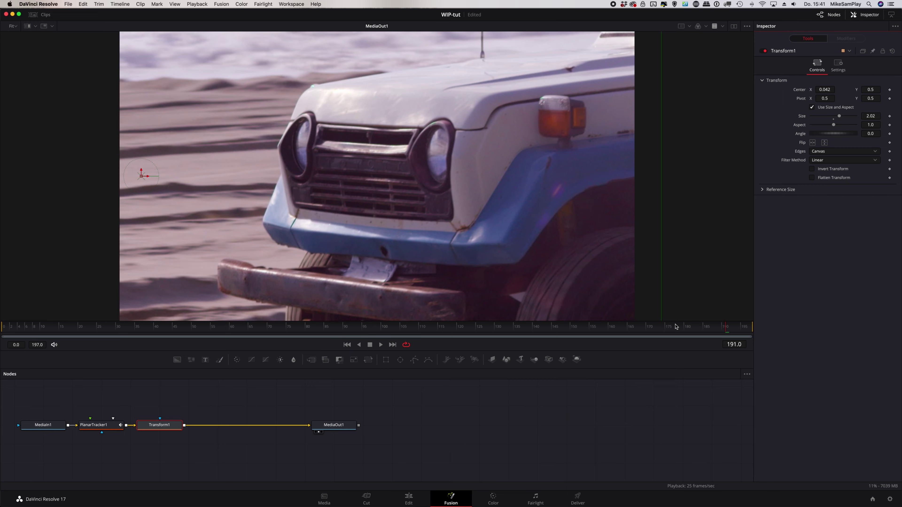
left_click_drag(676, 327, 3, 327)
key("space")
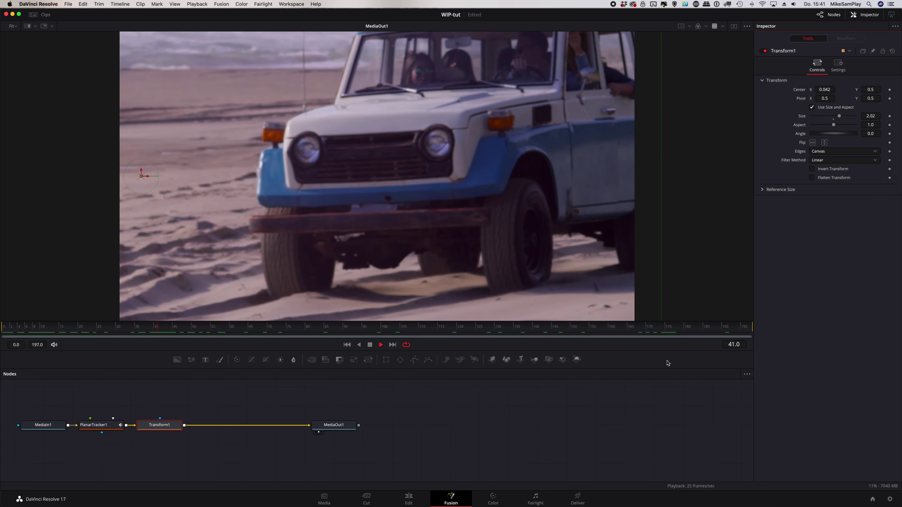